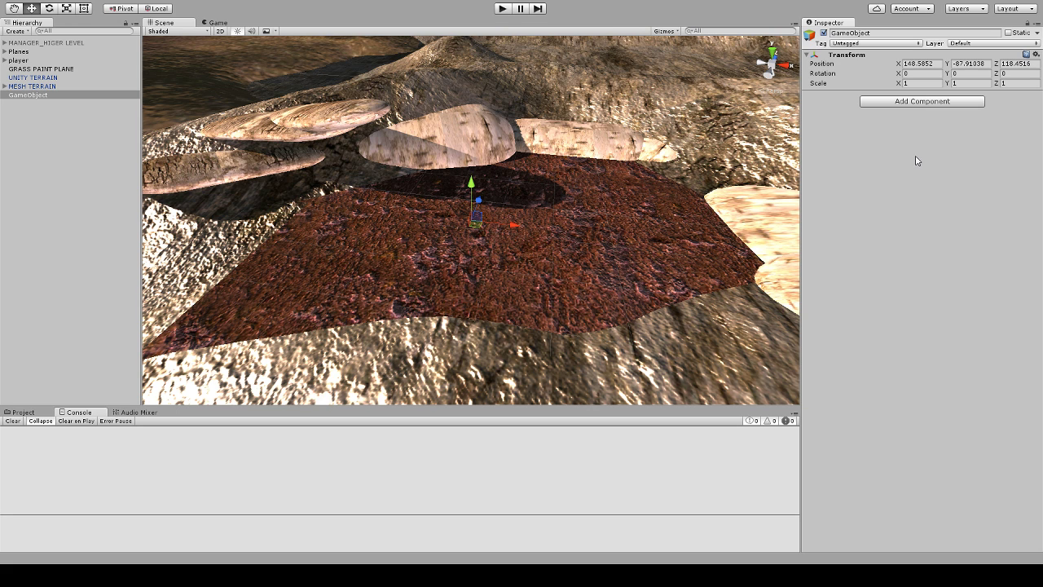
Add the Infini GRASS Manager script to the empty game object and rename the object GRASS MANAGER
left_click(938, 161)
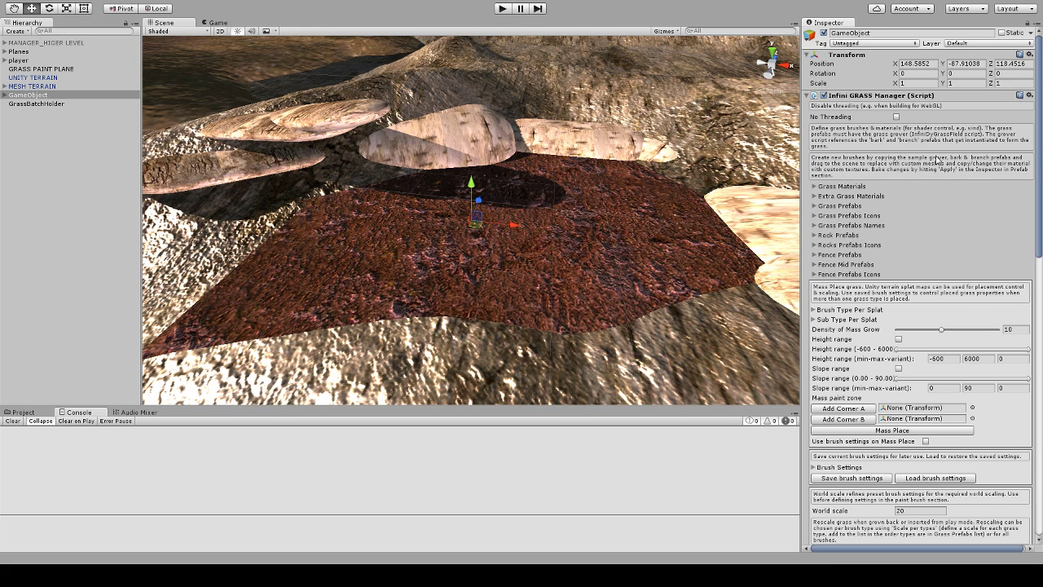
left_click(37, 97)
left_click(48, 96)
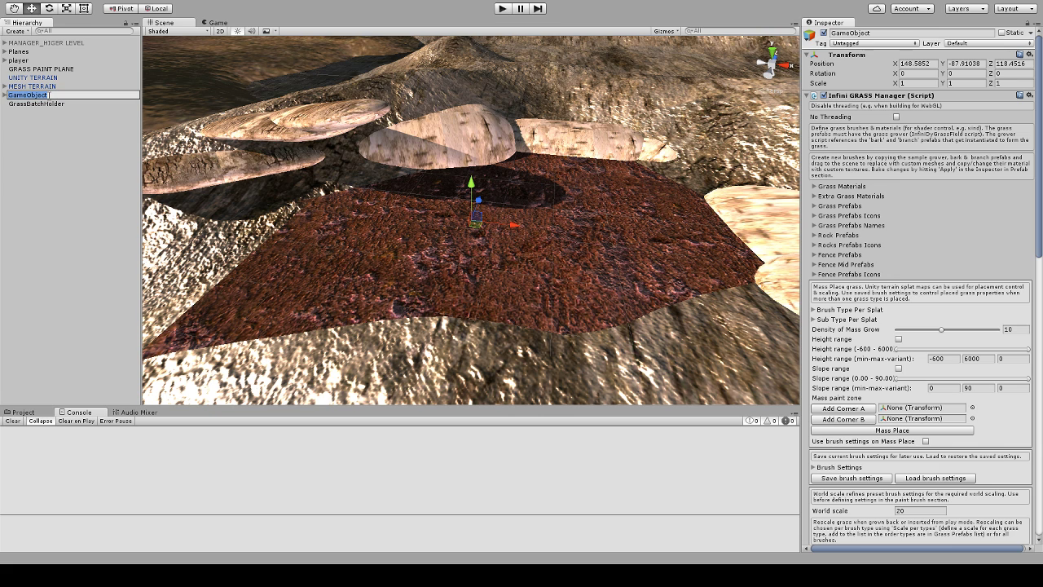
type("GRASS MANGE")
key("BackSpace")
key("BackSpace")
type("AGER")
key("Return")
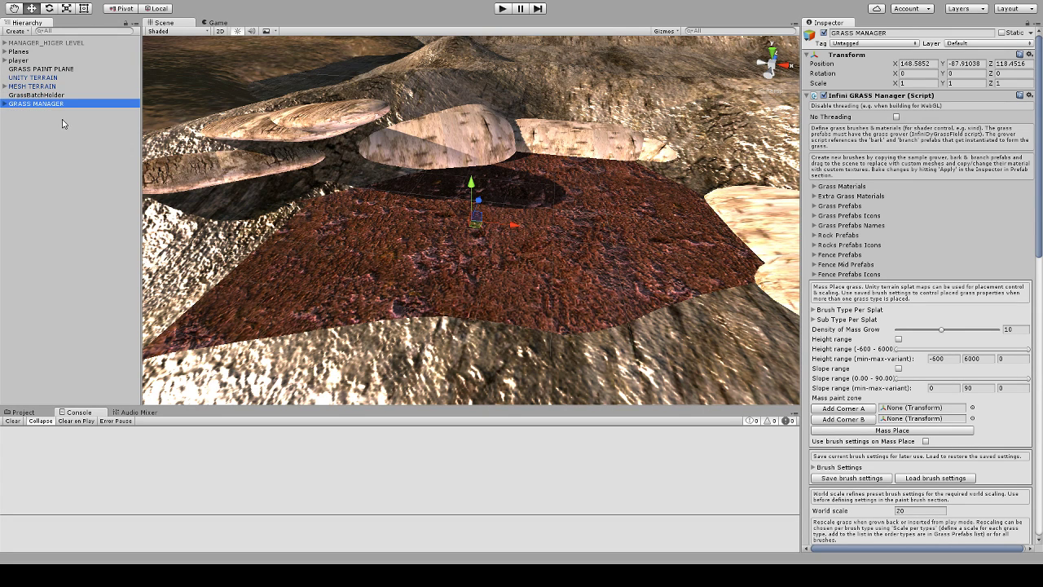
Activate grass painting mode in the GRASS MANAGER object's Infini GRASS Manager script
scroll(922, 286, "down", 20)
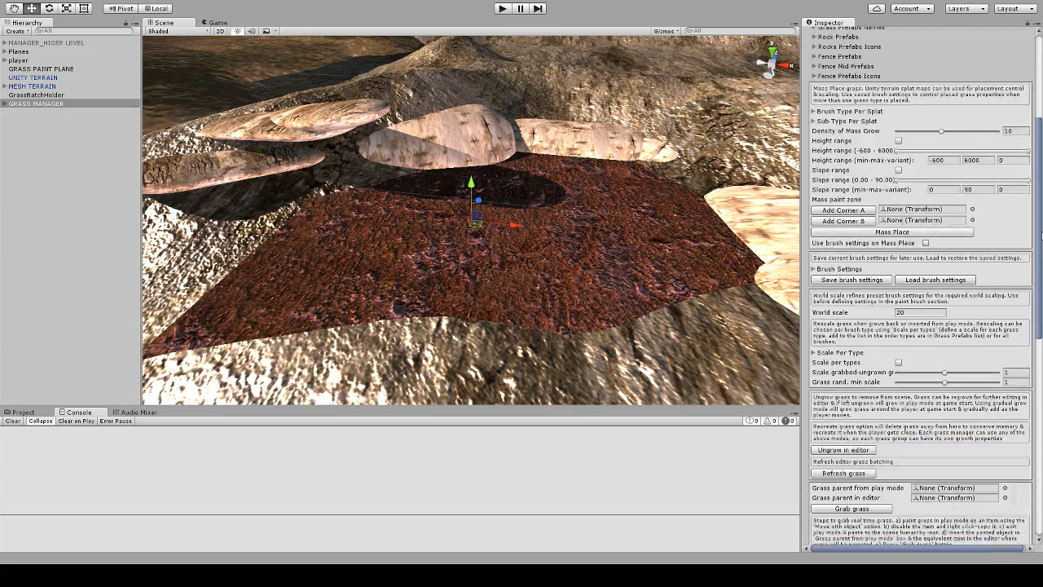
scroll(921, 285, "up", 20)
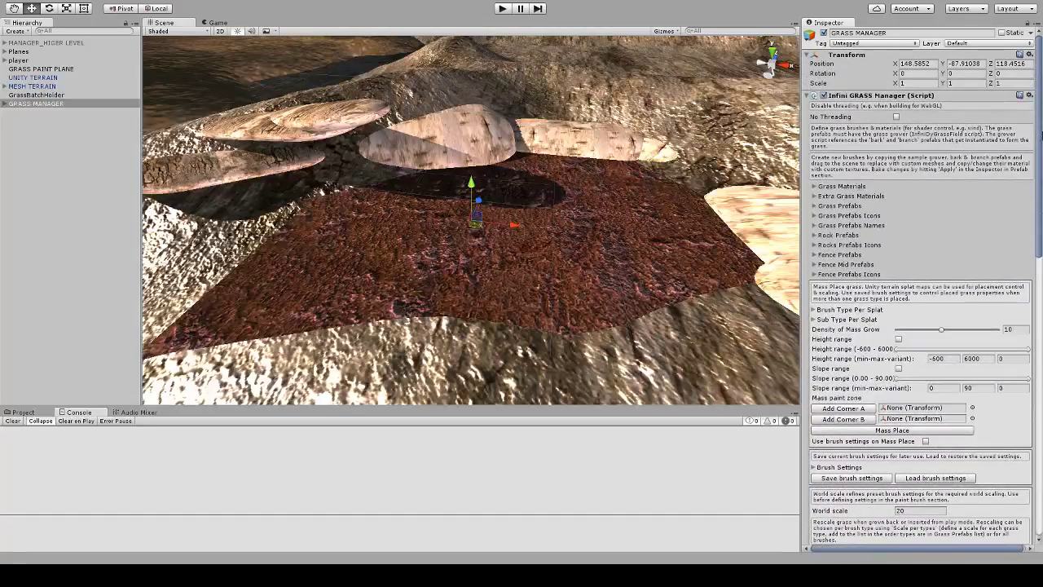
scroll(522, 167, "down", 5)
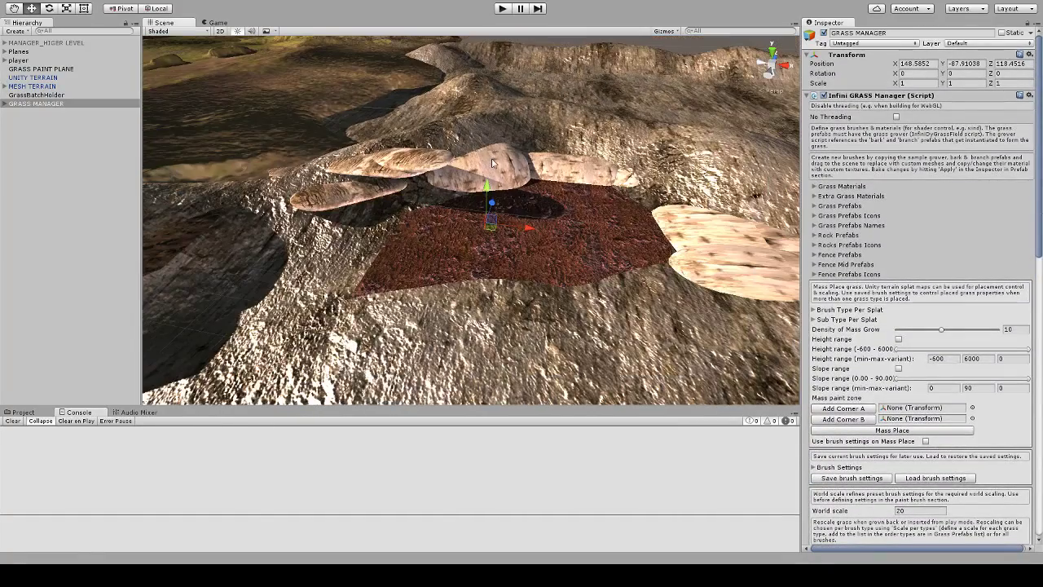
right_click_drag(516, 153, 594, 147)
left_click(593, 147)
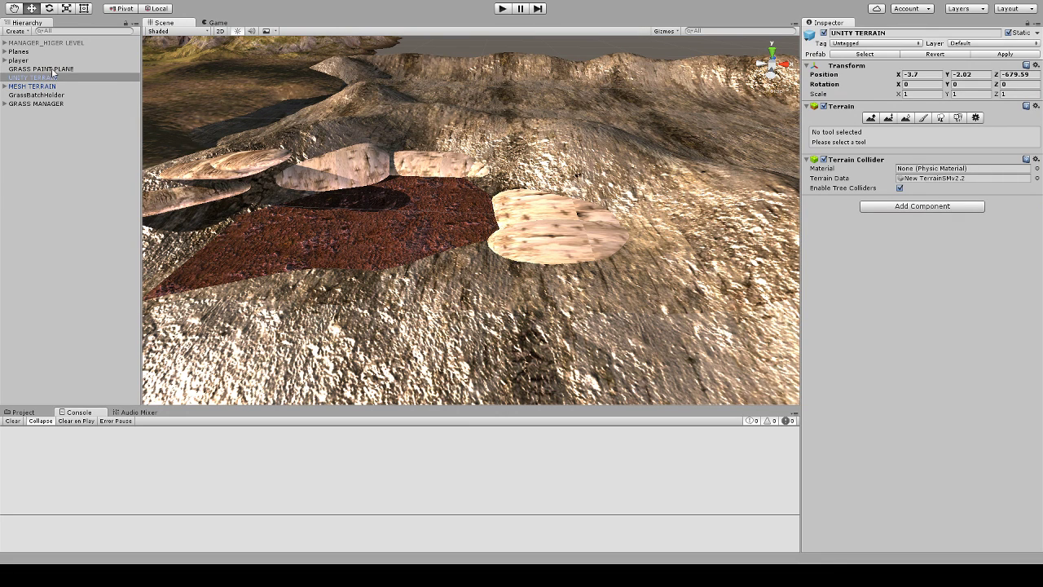
right_click_drag(618, 125, 570, 245)
left_click(40, 104)
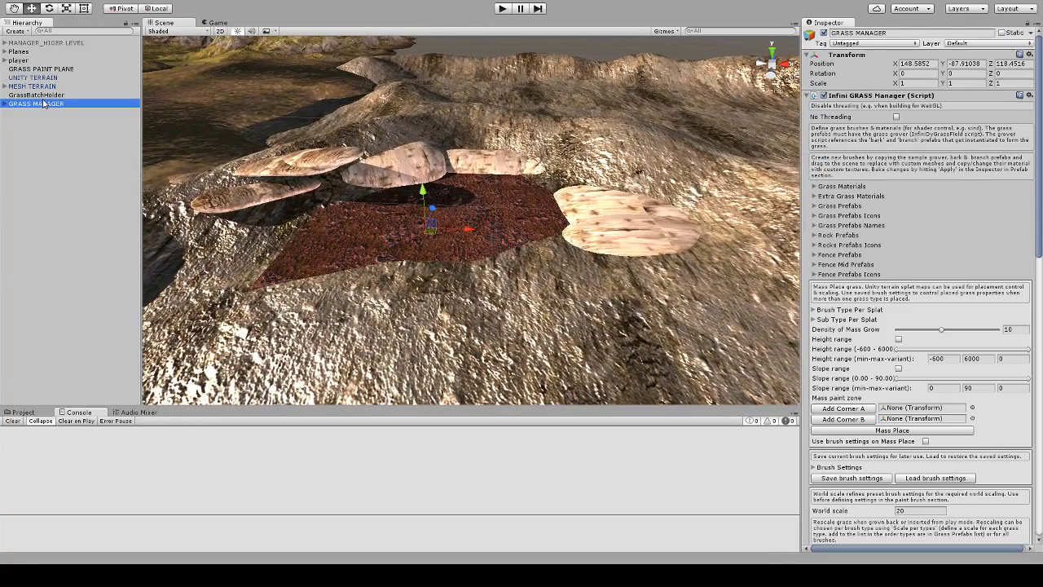
left_click_drag(1040, 226, 1040, 504)
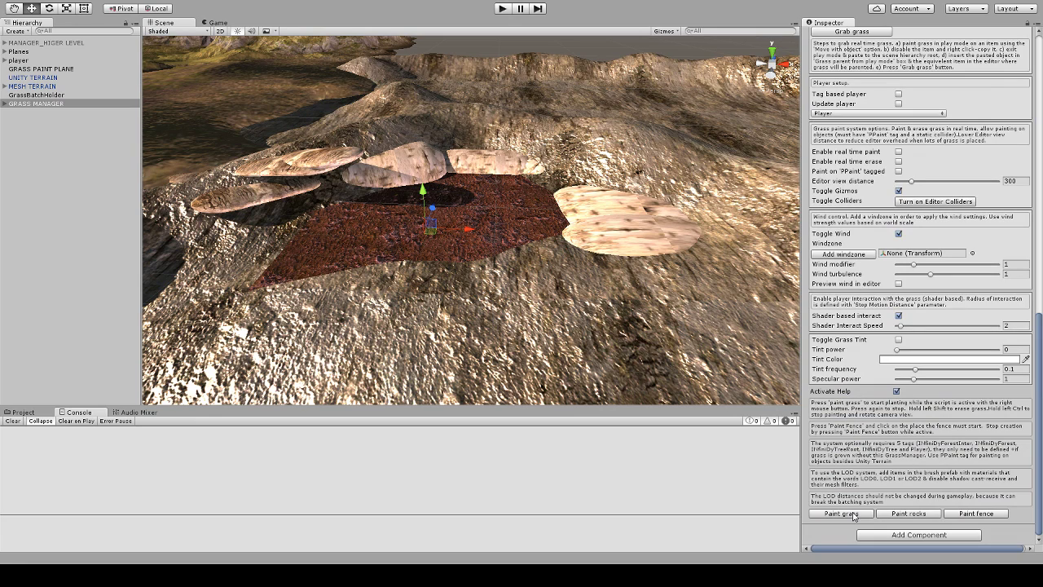
left_click(853, 514)
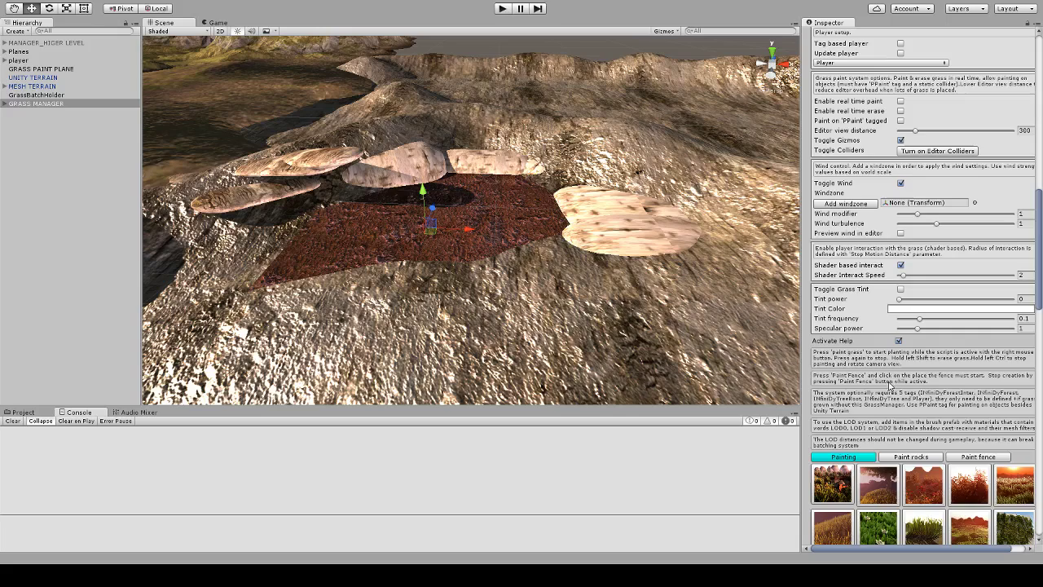
Set the grass manager's World scale to 10
scroll(875, 335, "up", 1)
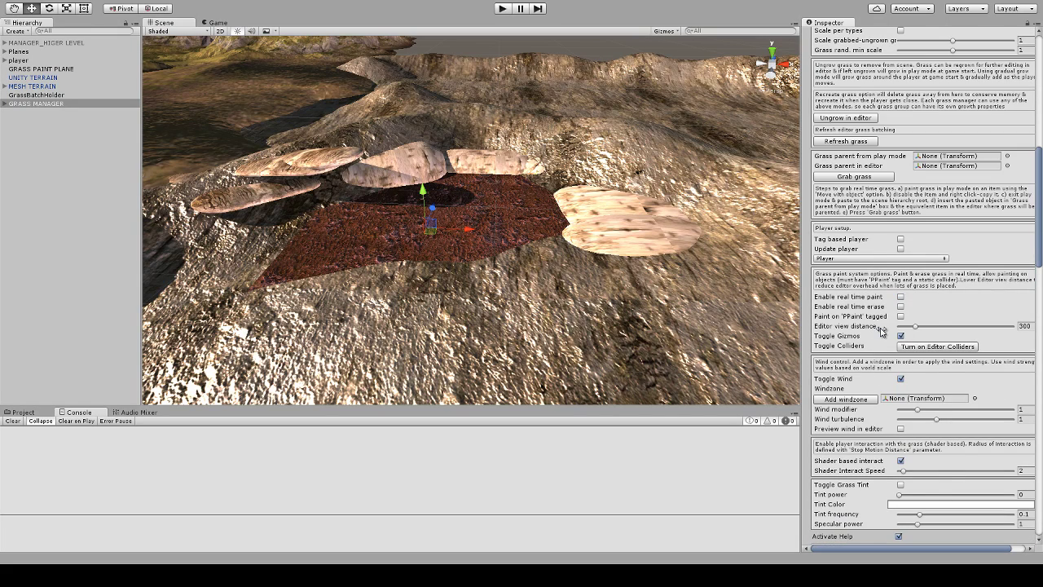
scroll(883, 335, "up", 8)
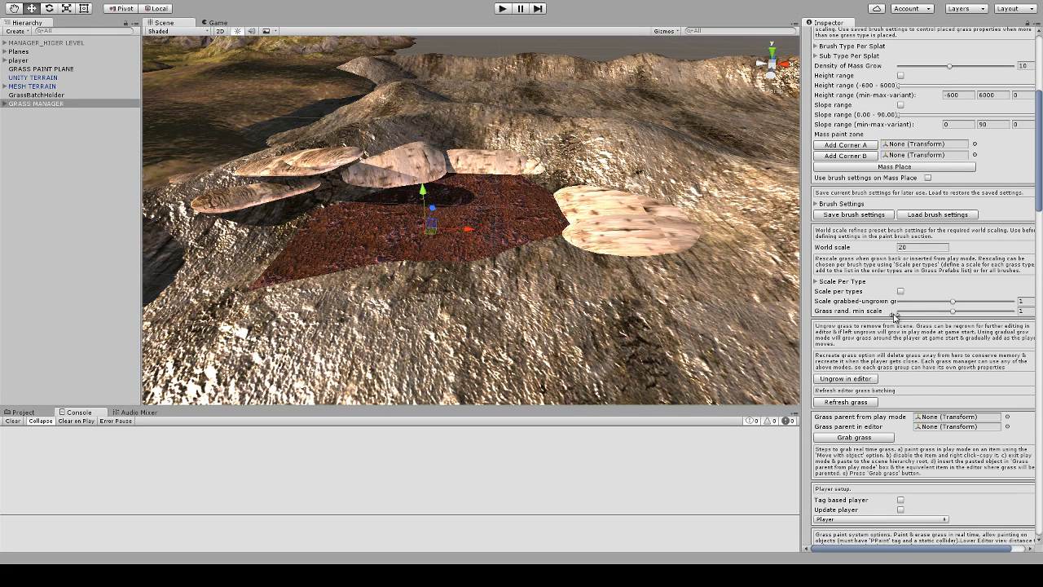
left_click(911, 253)
type("10")
Paint a small patch of Medium grass (Transparent) on the terrain beside the large flat rock
mouse_move(1038, 164)
left_mouse_down()
mouse_move(1037, 369)
mouse_move(1039, 348)
left_mouse_up()
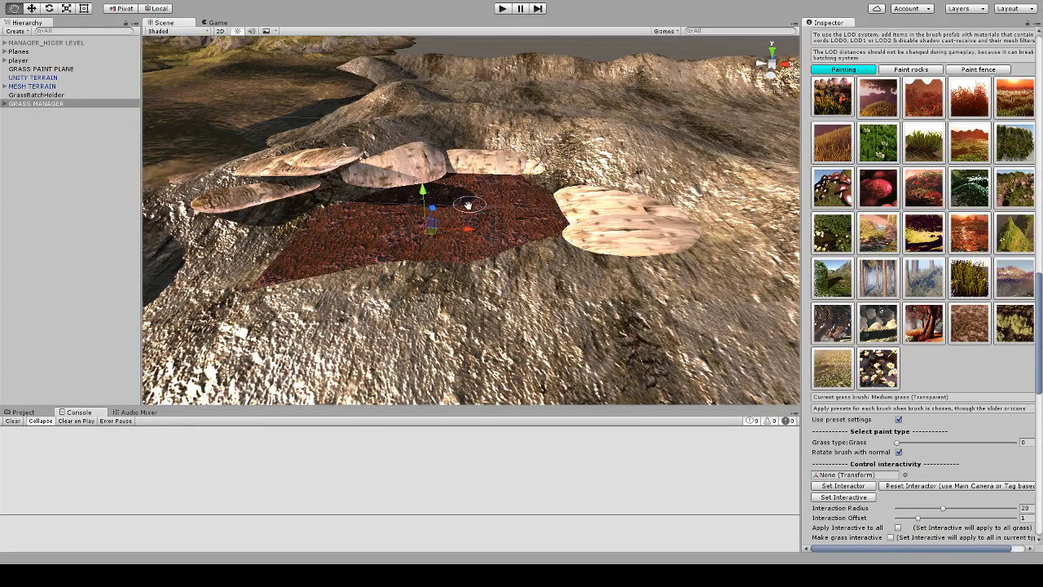
left_click_drag(467, 204, 421, 199, "alt")
scroll(644, 287, "up", 2)
left_click_drag(660, 243, 647, 256, "alt")
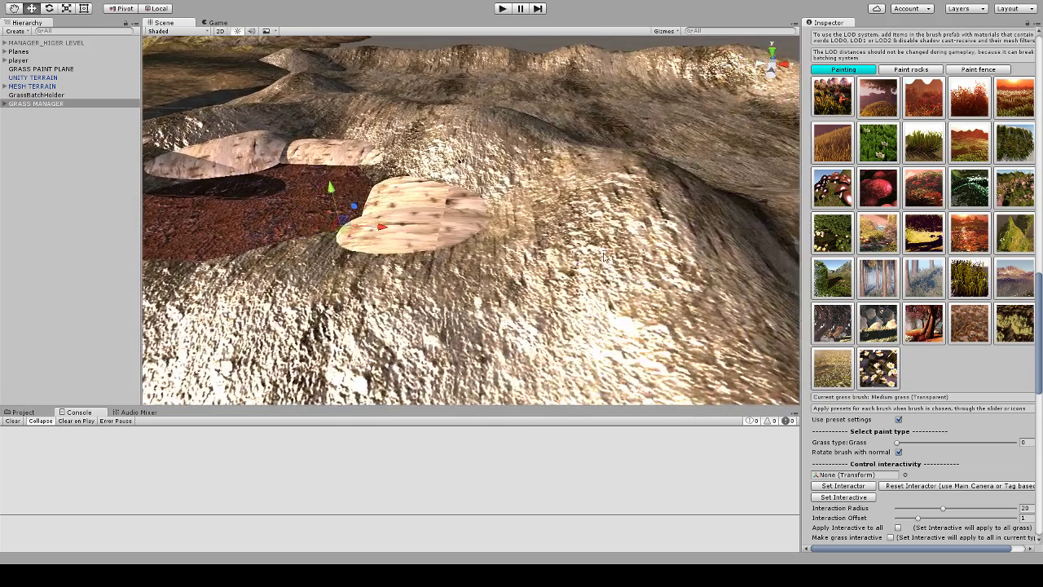
scroll(646, 257, "up", 4)
right_click_drag(564, 237, 583, 241)
scroll(584, 239, "up", 2)
scroll(583, 239, "down", 2)
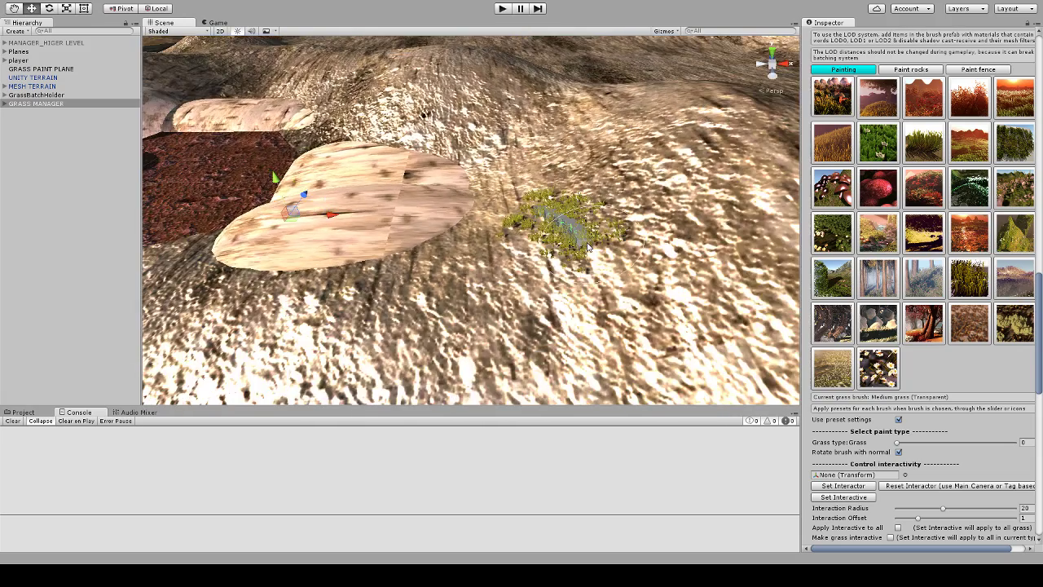
key("shift")
scroll(583, 239, "up", 3)
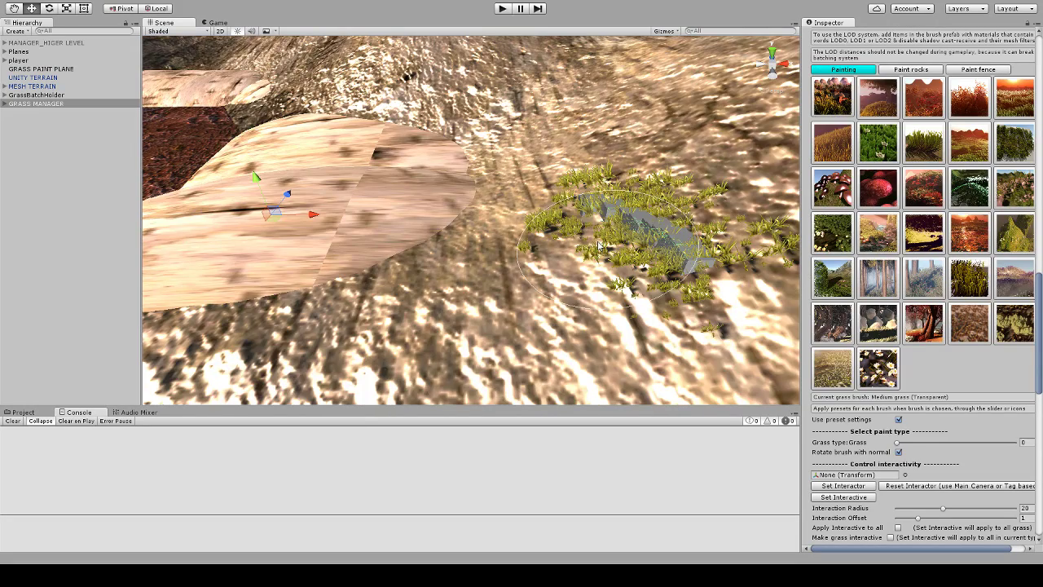
right_click_drag(597, 245, 603, 239)
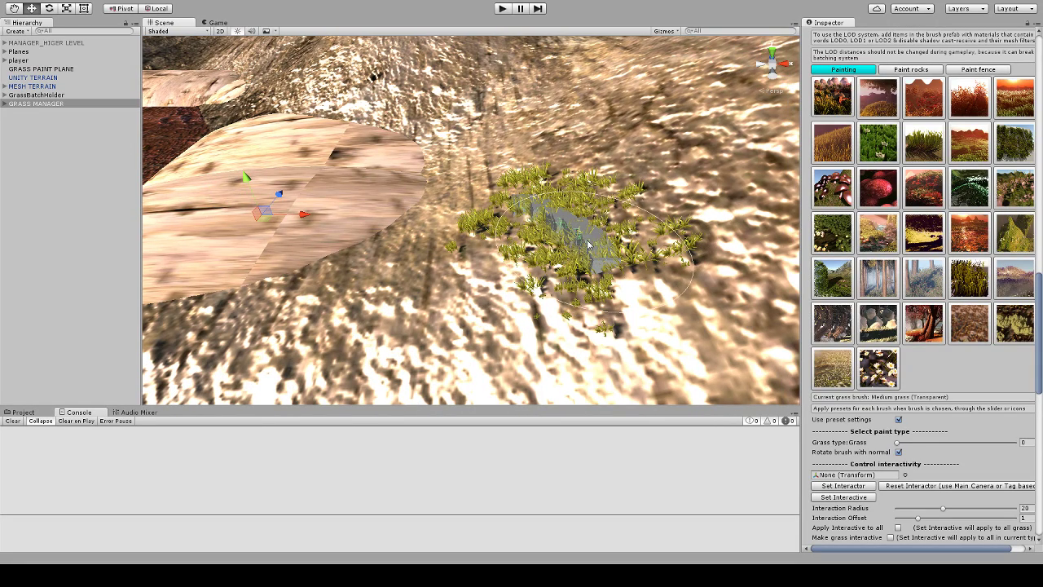
scroll(590, 243, "up", 3)
Erase some of the grass from the painted patch beside the flat rock
key("shift")
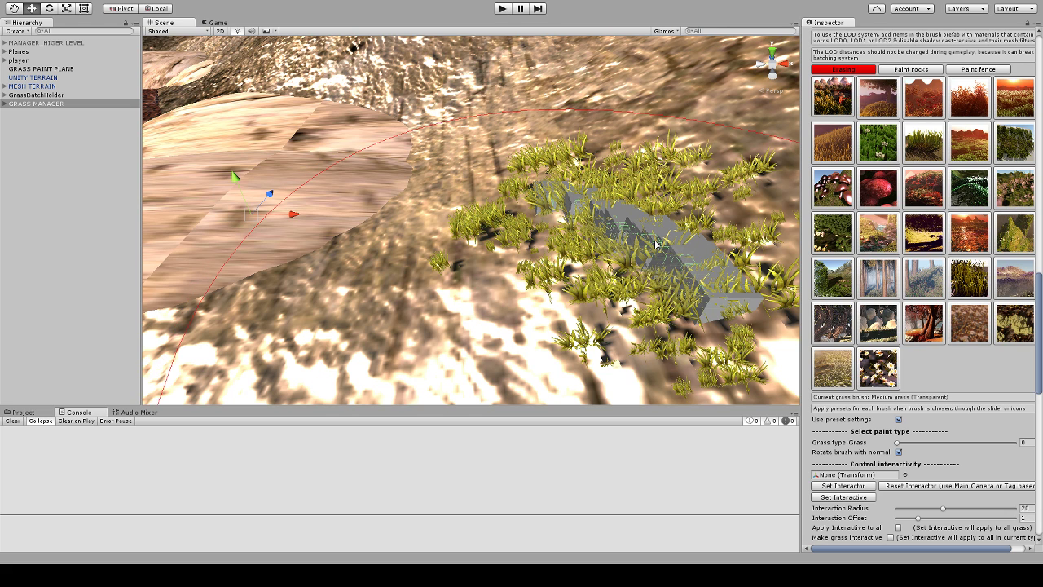
mouse_move(656, 242)
left_mouse_down("shift")
mouse_move(654, 253)
mouse_move(680, 261)
left_mouse_up("shift")
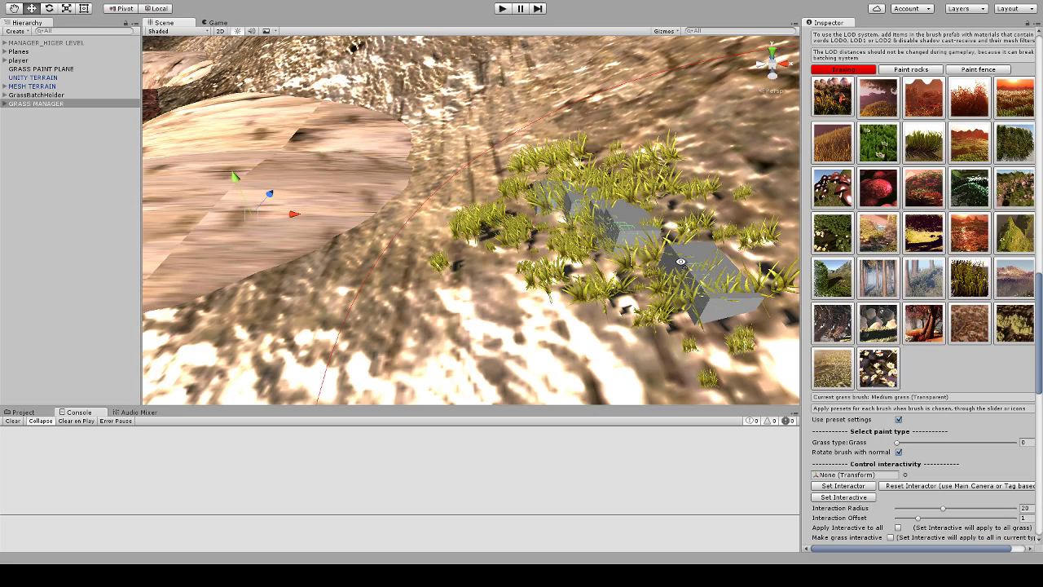
scroll(681, 262, "down", 3)
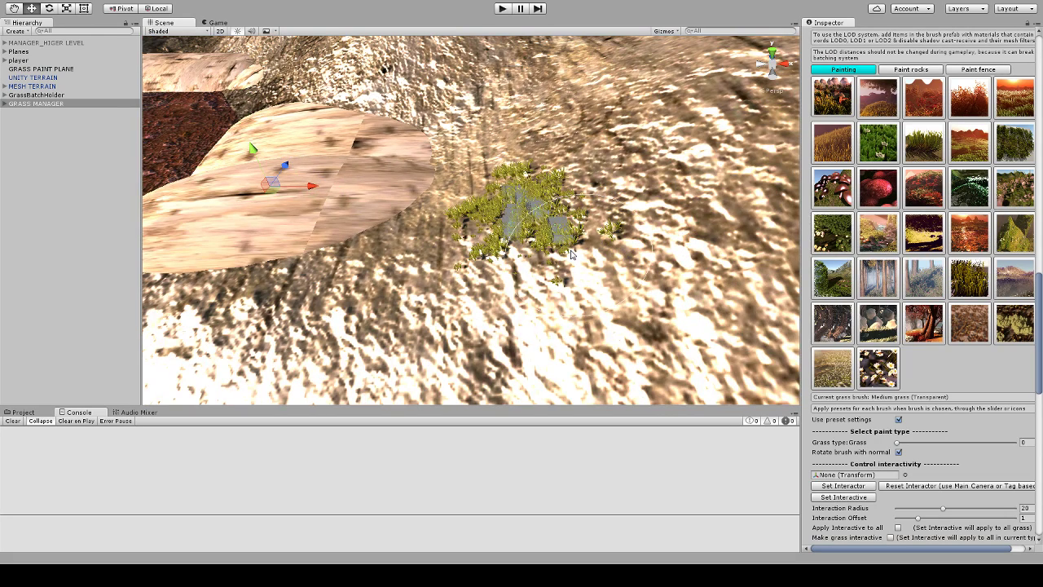
Enable Mass erase in the paint distance settings and erase the remaining grass patch beside the rock
scroll(915, 305, "down", 6)
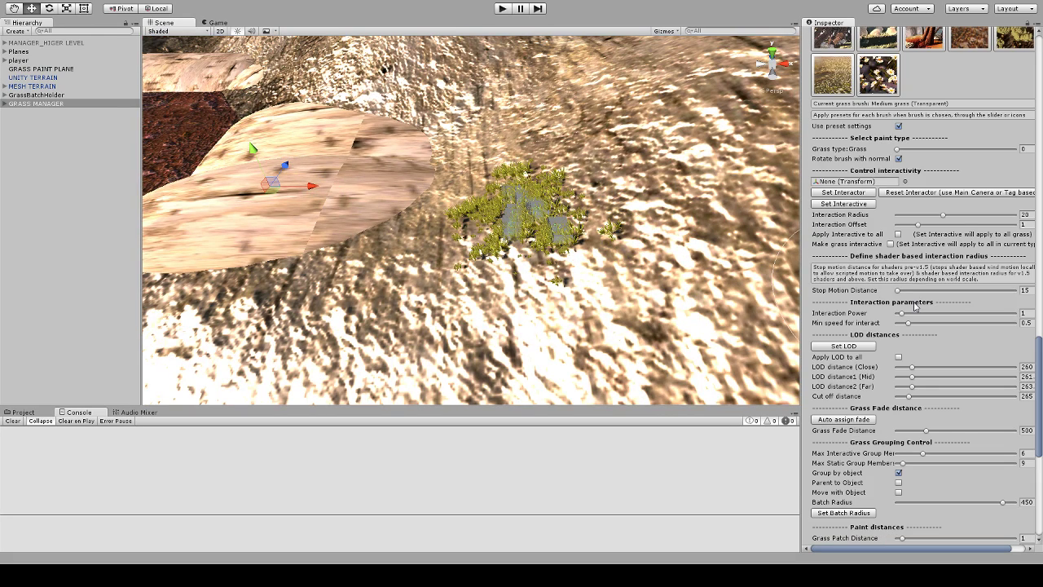
scroll(904, 321, "down", 5)
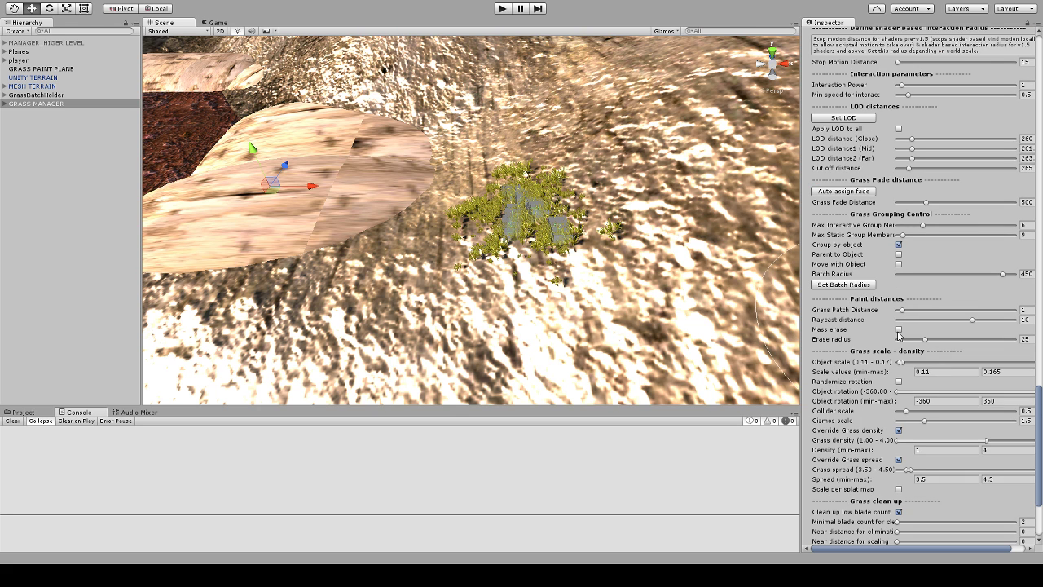
left_click(899, 330)
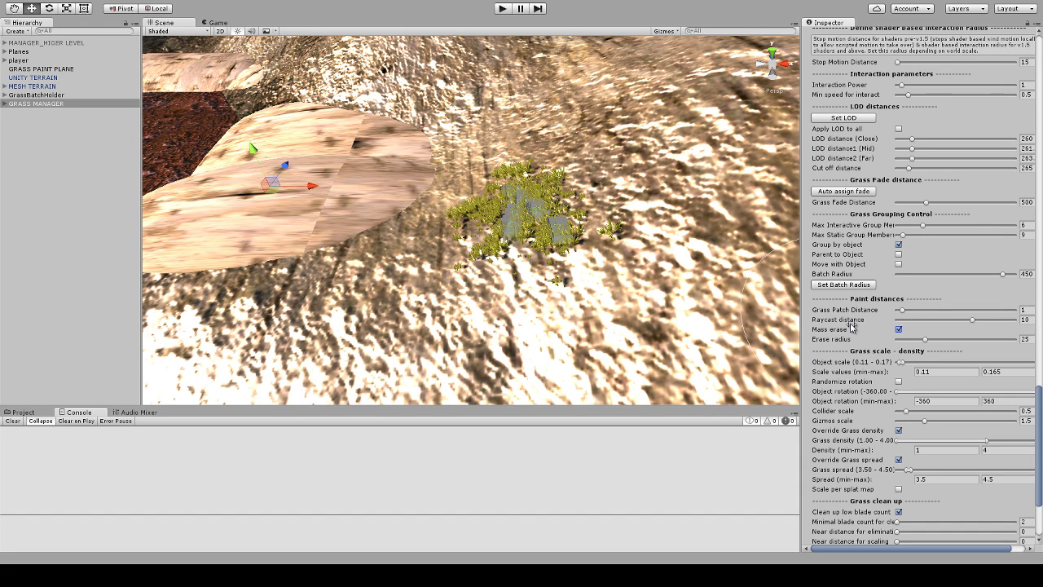
left_click(496, 215)
Paint a wide area of Medium grass on the terrain slope around the large flat rock
scroll(497, 208, "up", 3)
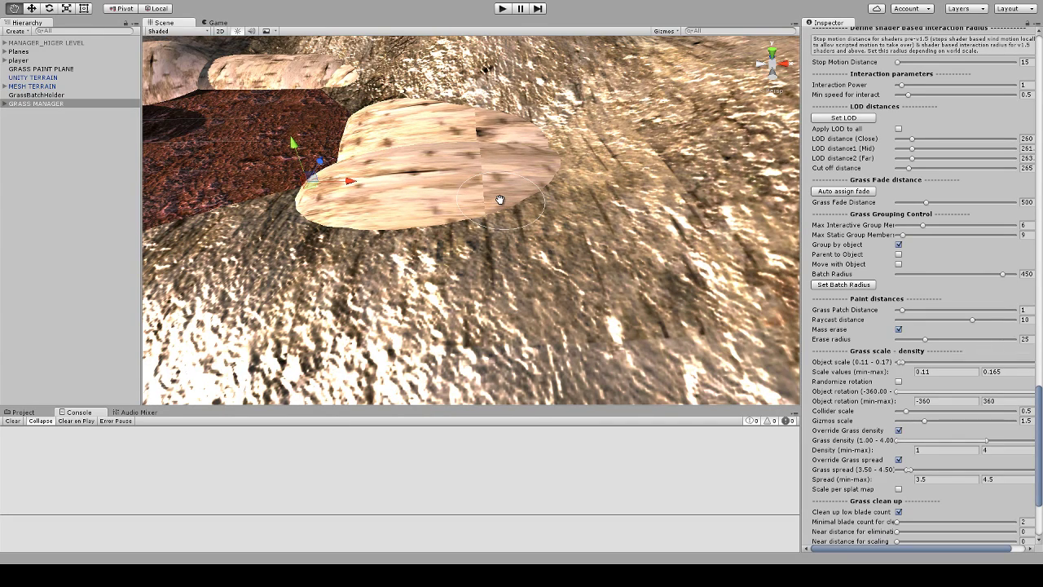
scroll(500, 200, "down", 3)
left_click_drag(500, 200, 608, 201, "alt")
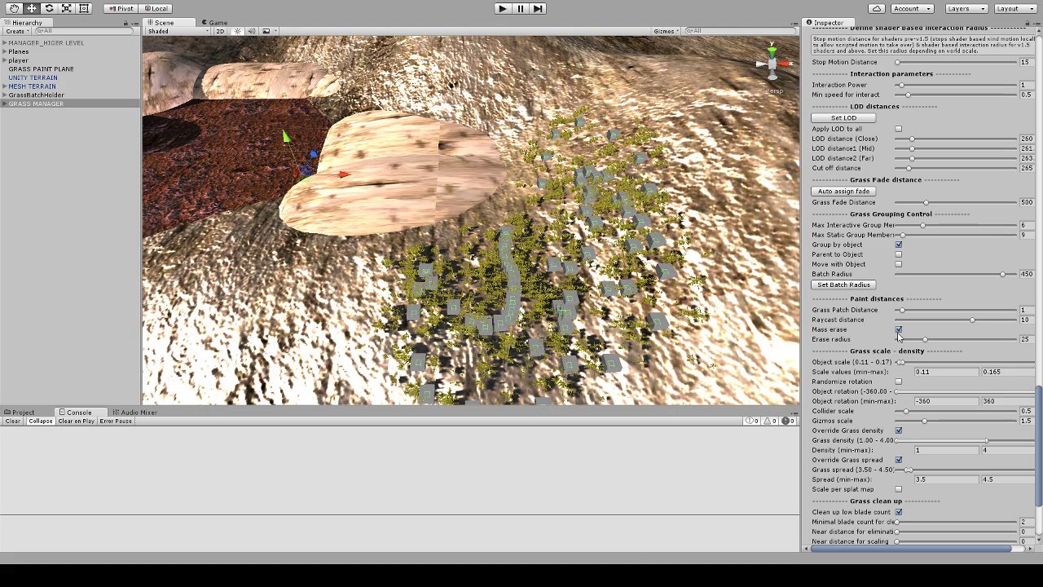
Set the Erase radius to 4.1 for mass erasing the painted grass
left_click(899, 338)
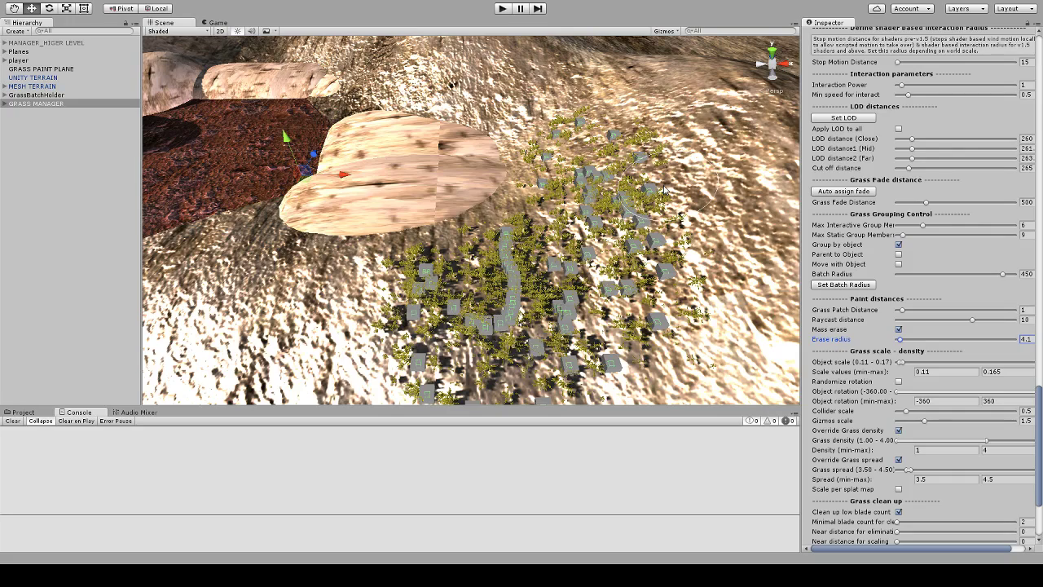
left_click_drag(665, 189, 579, 262, "alt")
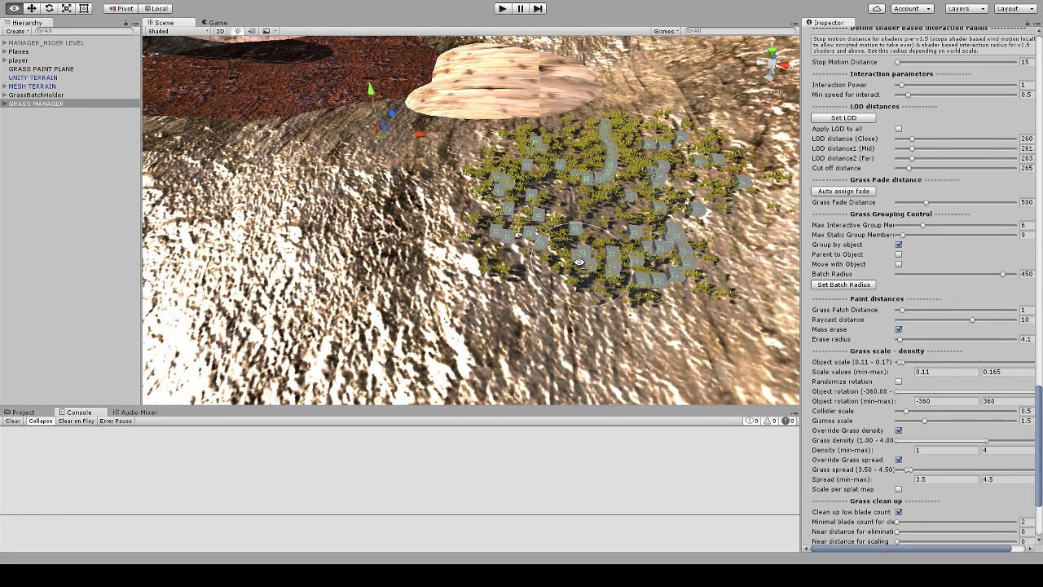
left_click_drag(579, 262, 595, 256, "alt")
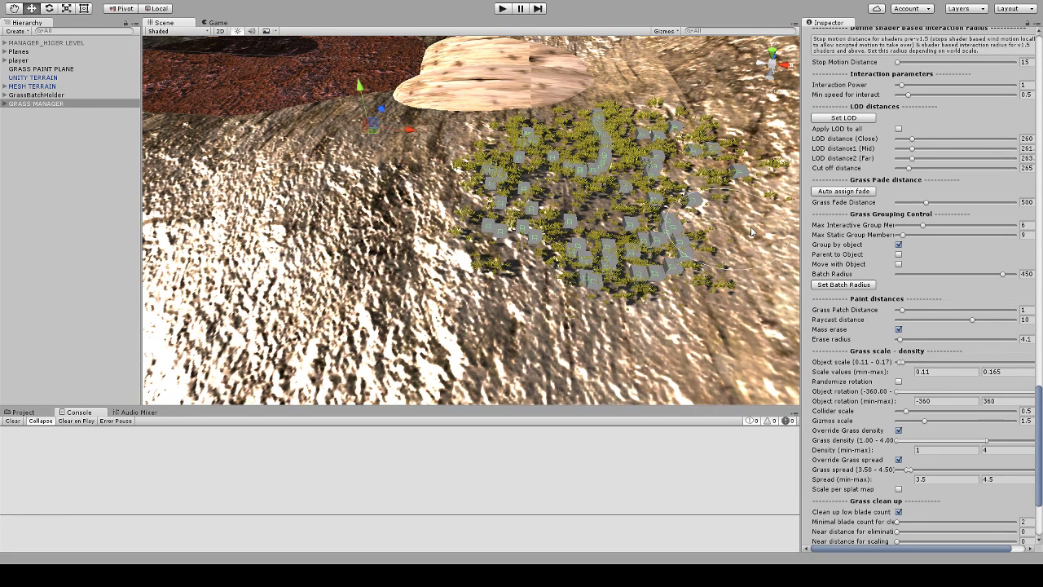
Set the Editor view distance to 72 and check how the painted grass displays from farther away
left_click(1039, 171)
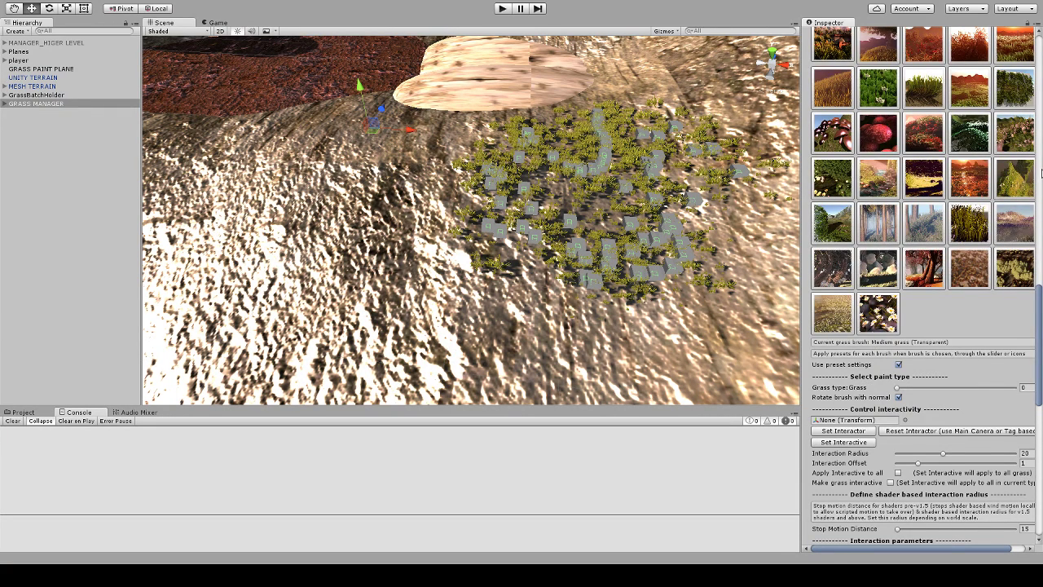
left_click(1041, 171)
left_click_drag(943, 188, 904, 188)
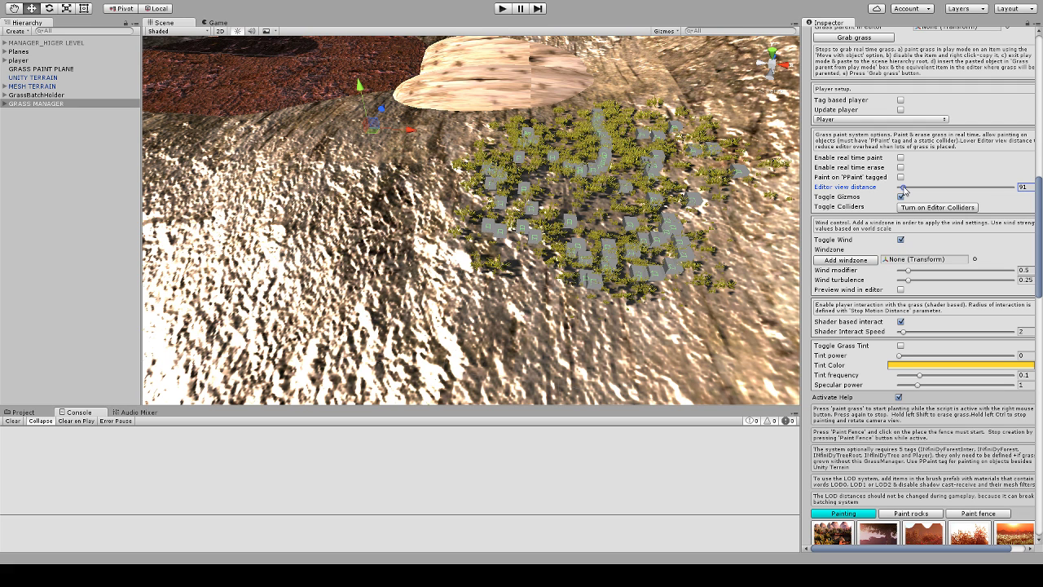
left_click_drag(903, 190, 901, 187)
scroll(540, 290, "down", 3)
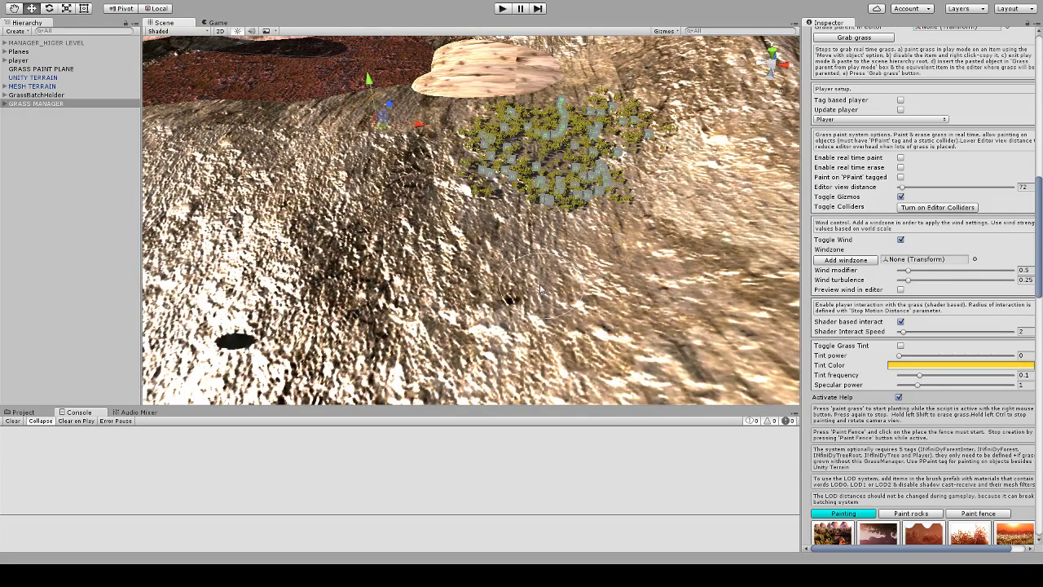
middle_click_drag(539, 290, 559, 268)
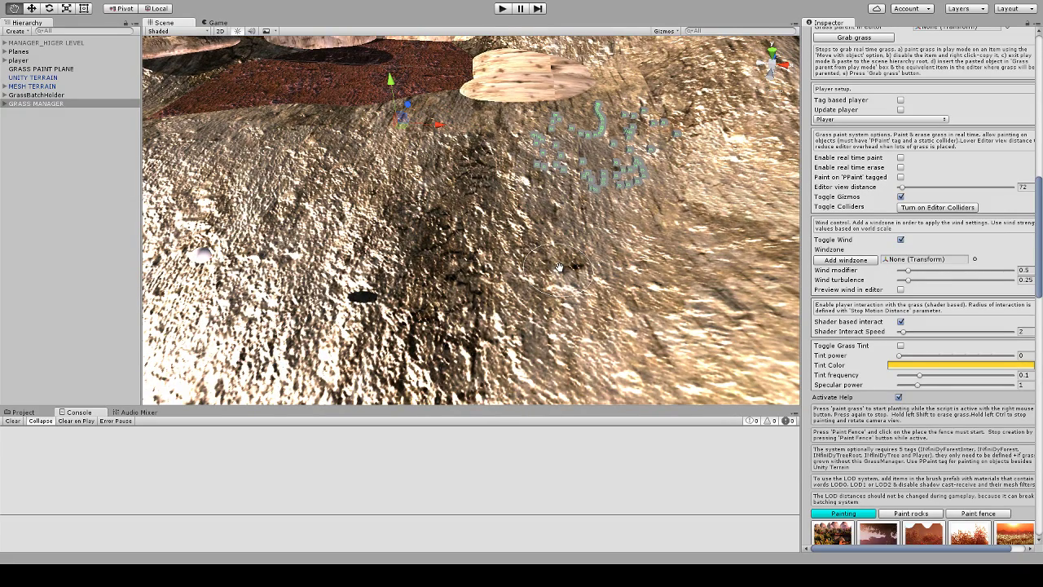
mouse_move(560, 267)
left_mouse_down("alt")
mouse_move(558, 297)
mouse_move(559, 259)
left_mouse_up("alt")
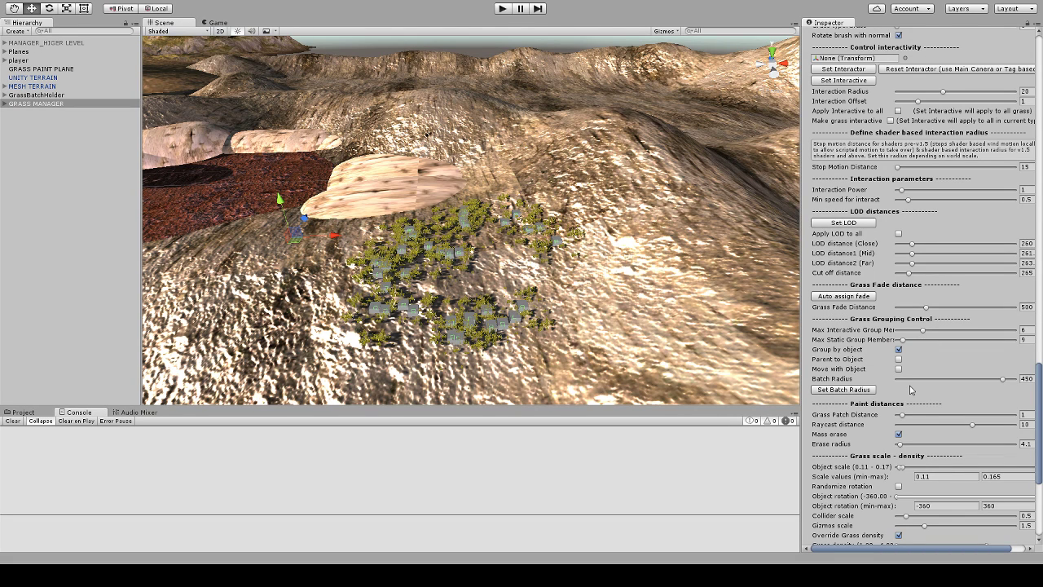
Increase the Erase radius slightly in the paint distance settings
left_click_drag(900, 443, 907, 444)
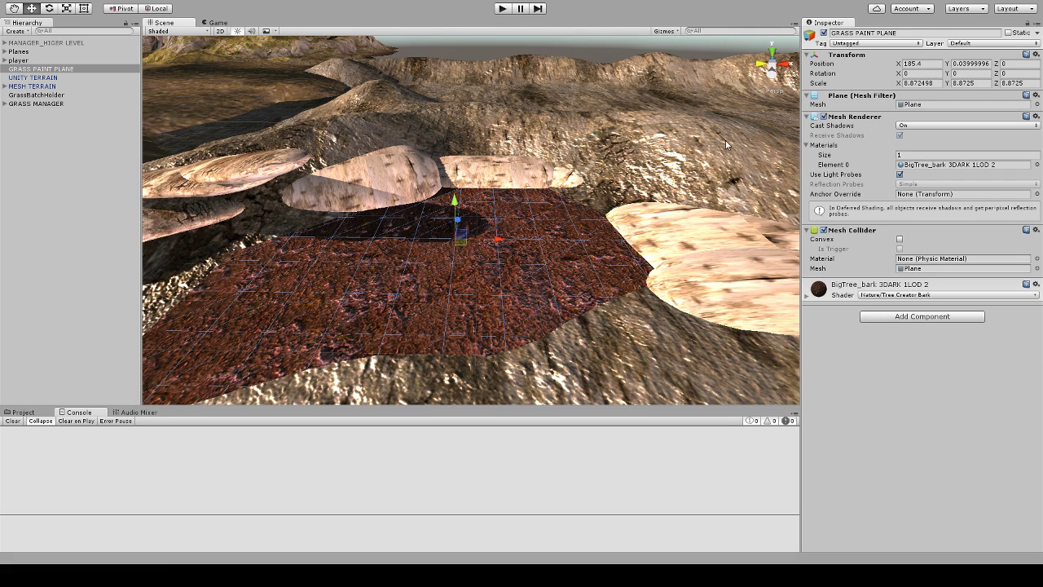
Assign the PPaint tag to the GRASS PAINT PLANE object
left_click(871, 142)
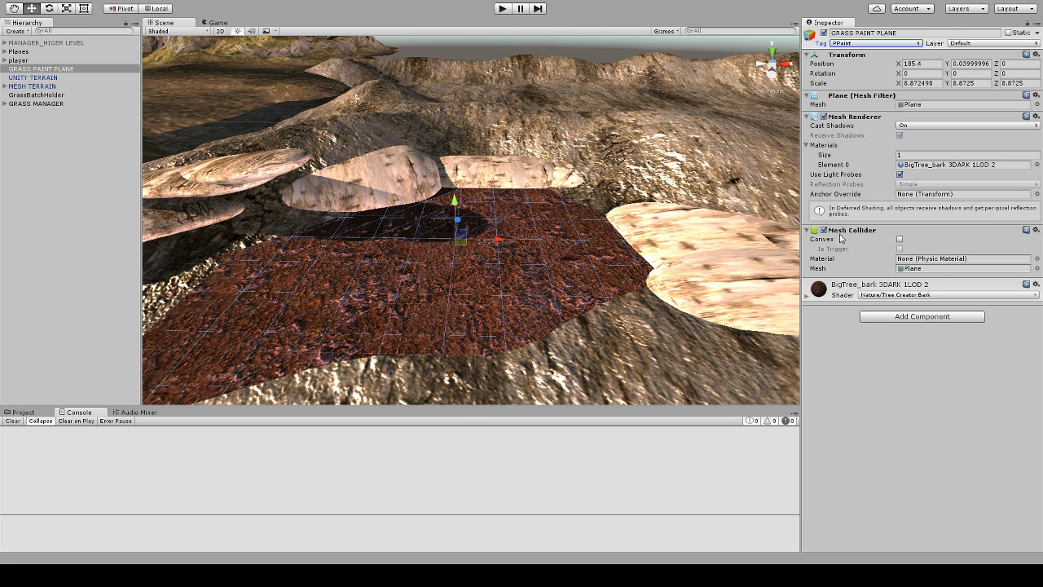
Enable painting on PPaint-tagged objects in the GRASS MANAGER's grass paint system options
left_click(39, 104)
scroll(890, 316, "down", 10)
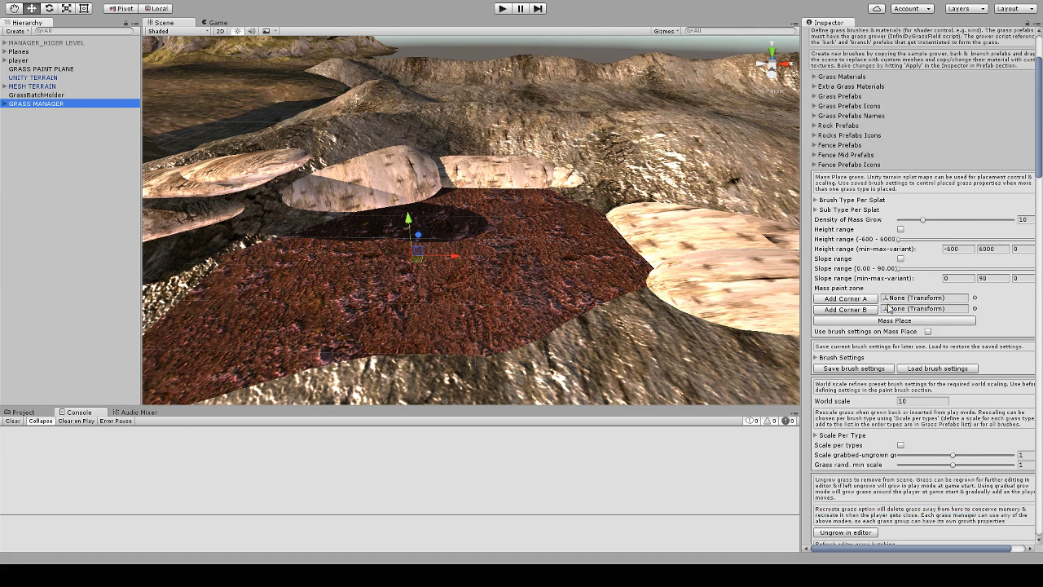
scroll(890, 299, "down", 4)
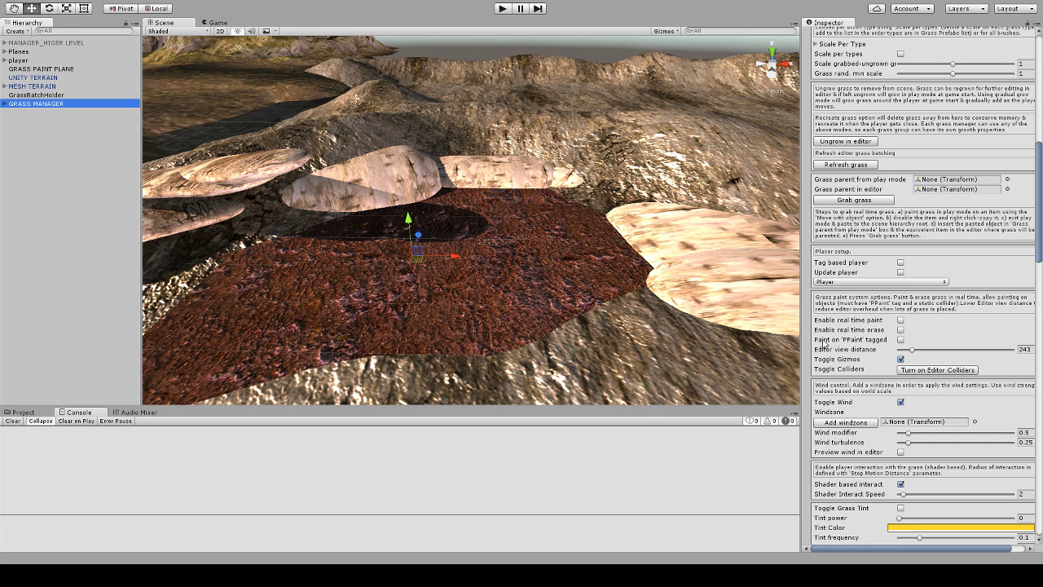
left_click(900, 340)
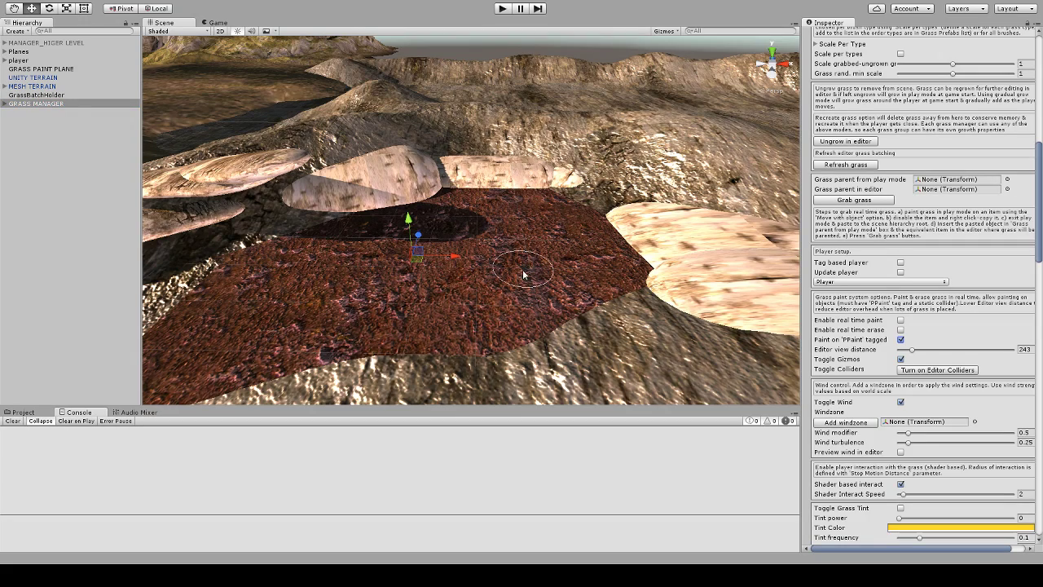
Paint a patch of grass on the dark red bark surface of the GRASS PAINT PLANE
scroll(528, 277, "up", 3)
mouse_move(497, 268)
right_mouse_down()
mouse_move(512, 272)
mouse_move(531, 243)
mouse_move(507, 283)
mouse_move(485, 259)
mouse_move(501, 249)
mouse_move(547, 260)
mouse_move(559, 221)
mouse_move(481, 224)
right_mouse_up()
scroll(512, 274, "up", 3)
Reselect the GRASS MANAGER and paint grass over the two light capsule rocks beside the plane
left_click(457, 225)
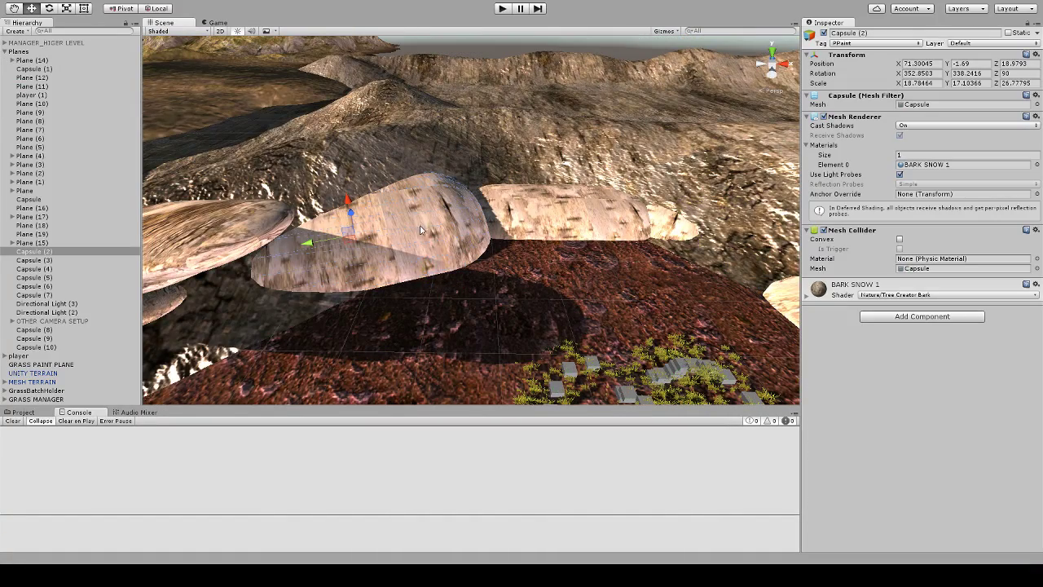
left_click(7, 52)
left_click(36, 103)
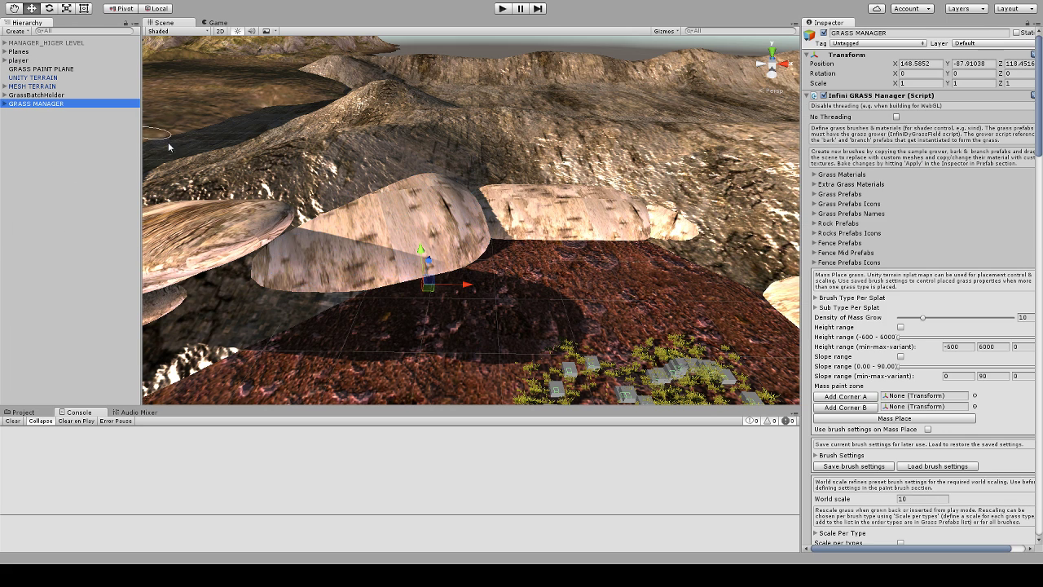
mouse_move(397, 231)
right_mouse_down()
mouse_move(405, 228)
mouse_move(402, 239)
mouse_move(385, 241)
mouse_move(391, 225)
mouse_move(369, 236)
mouse_move(442, 198)
right_mouse_up()
middle_click_drag(466, 217, 485, 220)
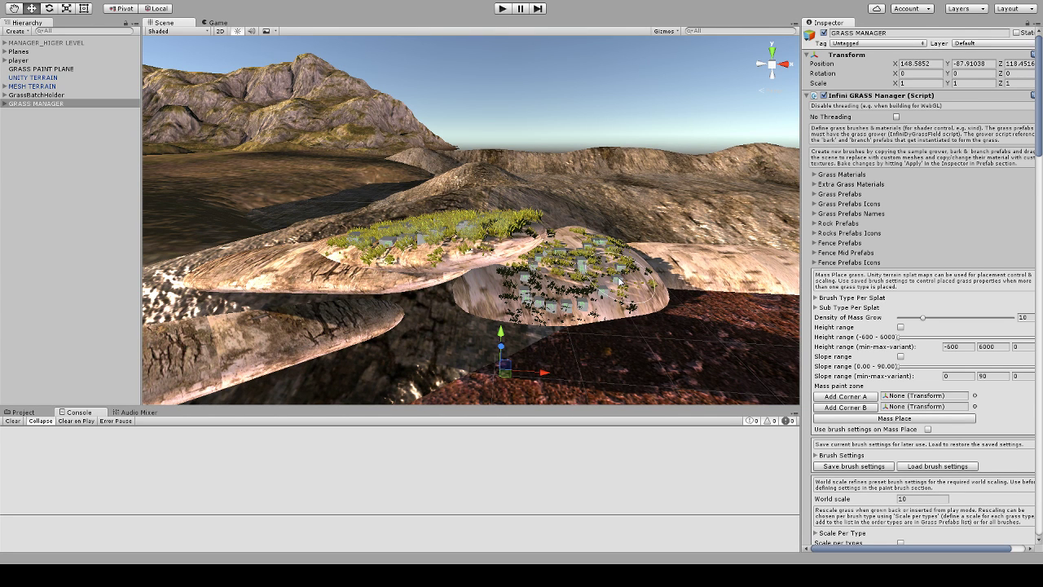
Choose the Vines (Transparent) brush and paint vines along the front edge of the upper capsule rock
scroll(979, 302, "down", 10)
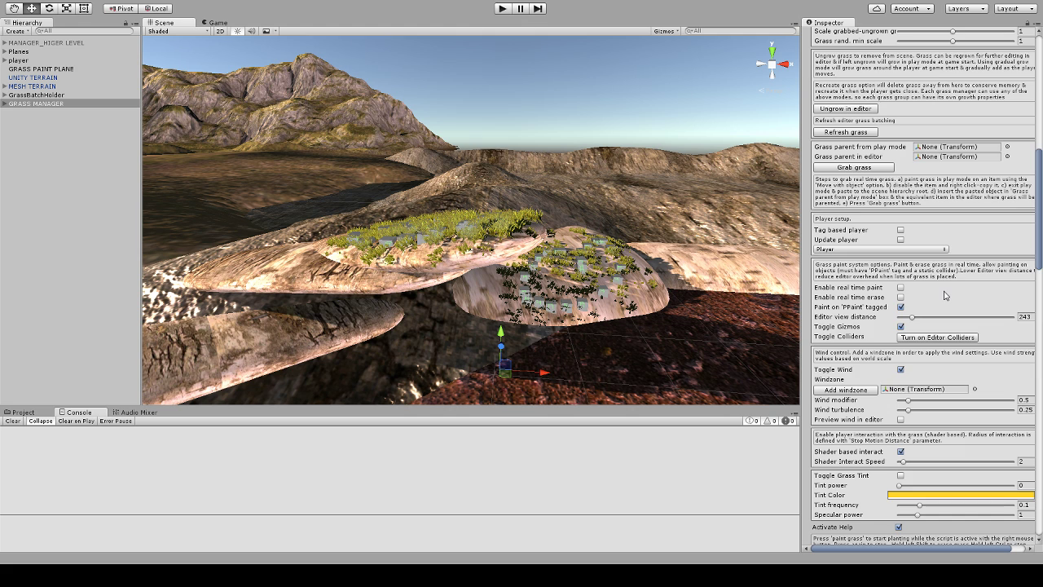
scroll(945, 295, "down", 10)
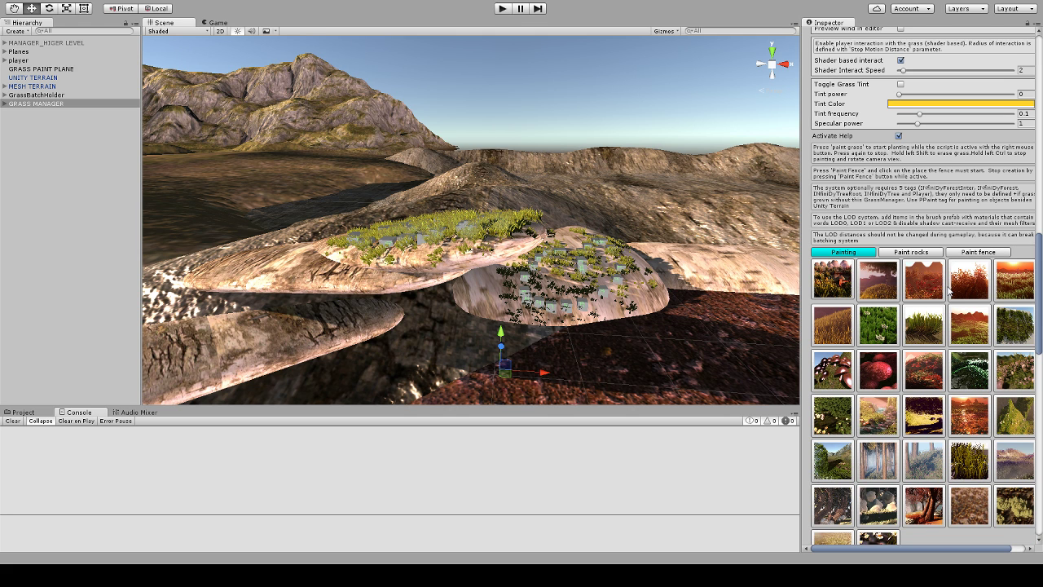
scroll(948, 289, "down", 2)
scroll(916, 241, "down", 2)
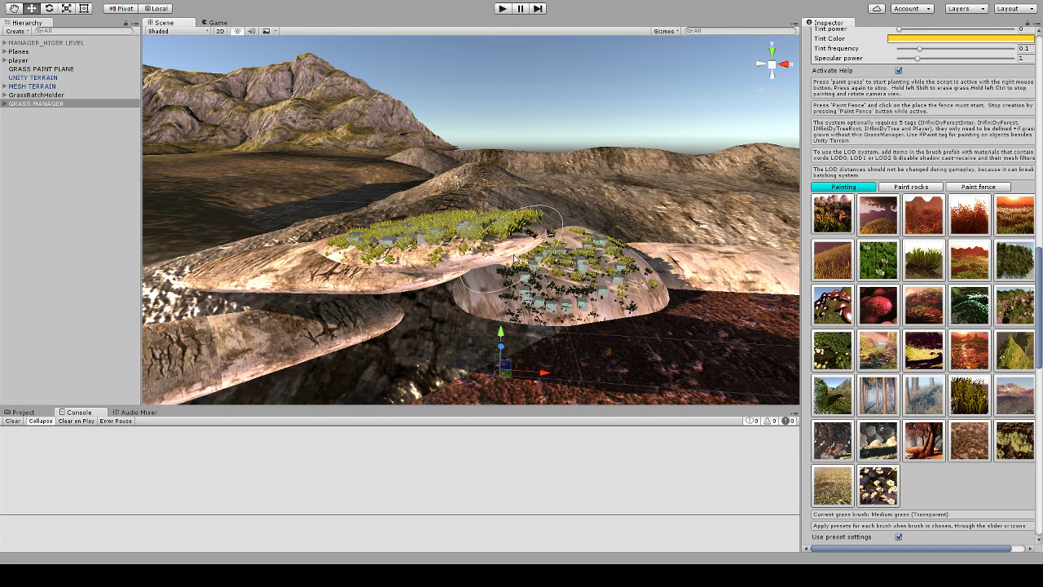
right_click_drag(514, 259, 522, 225)
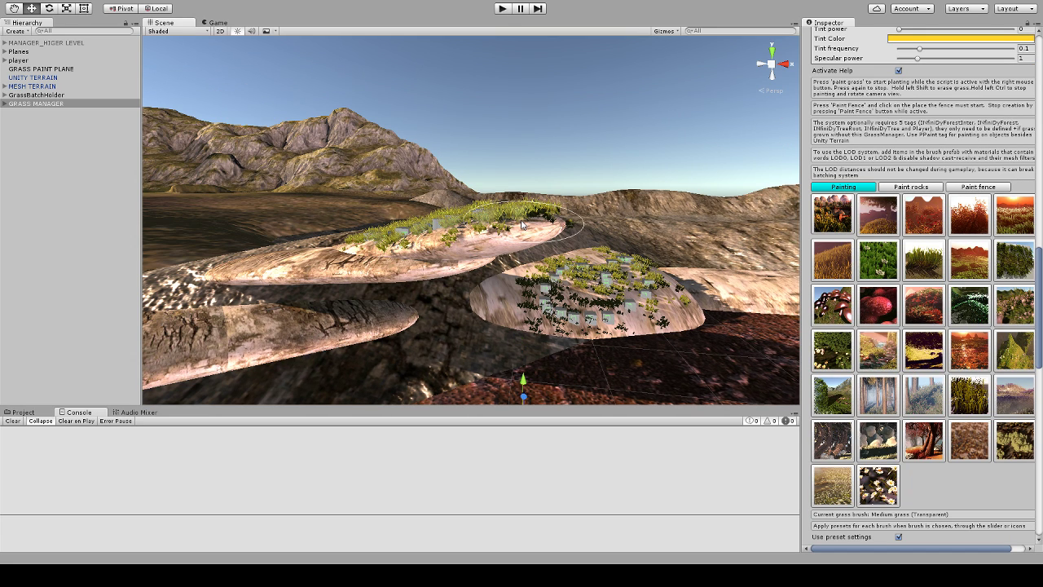
left_click(891, 230)
right_click(525, 242)
right_click_drag(525, 243, 501, 247)
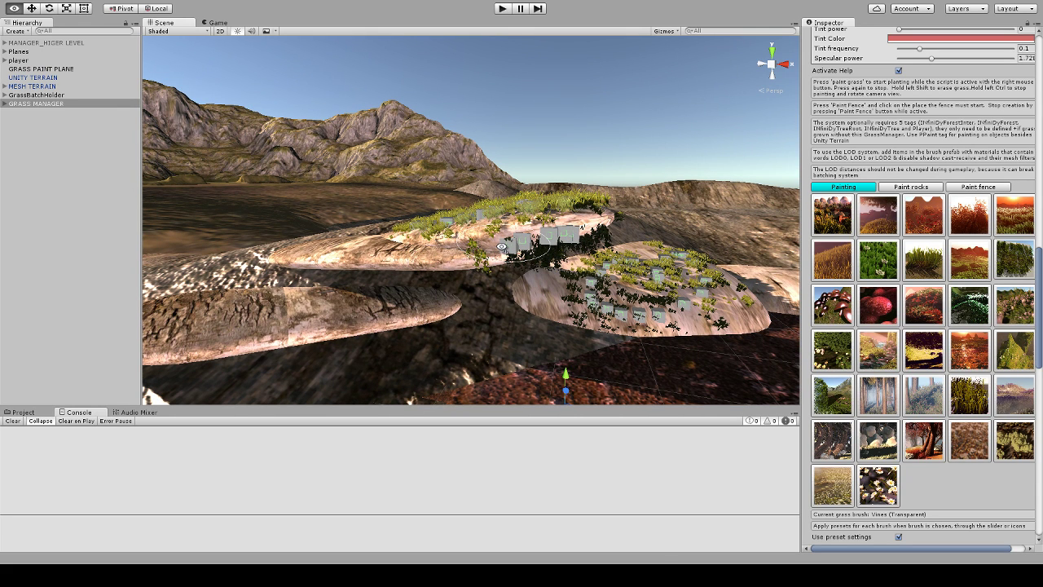
Raise the object scale range to about 1.70–2.00 and paint larger vines hanging from the upper rock's edge
scroll(940, 421, "down", 10)
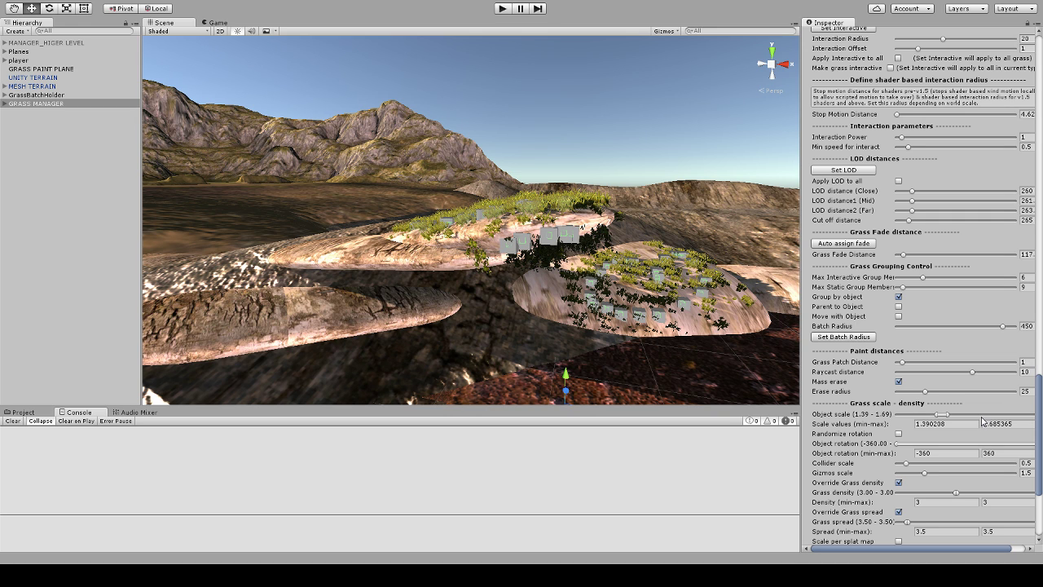
left_click_drag(943, 414, 953, 417)
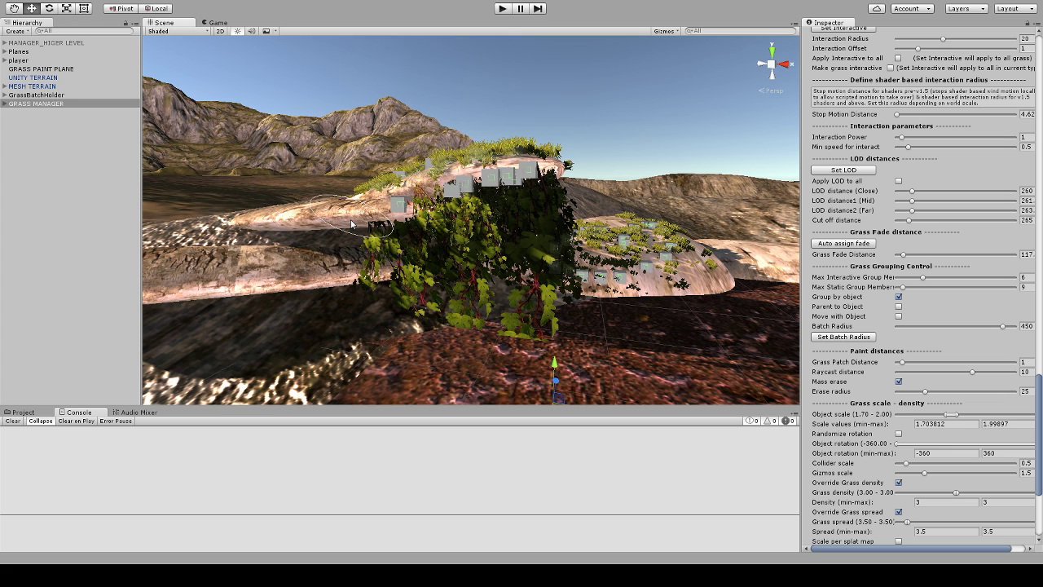
right_click(349, 217)
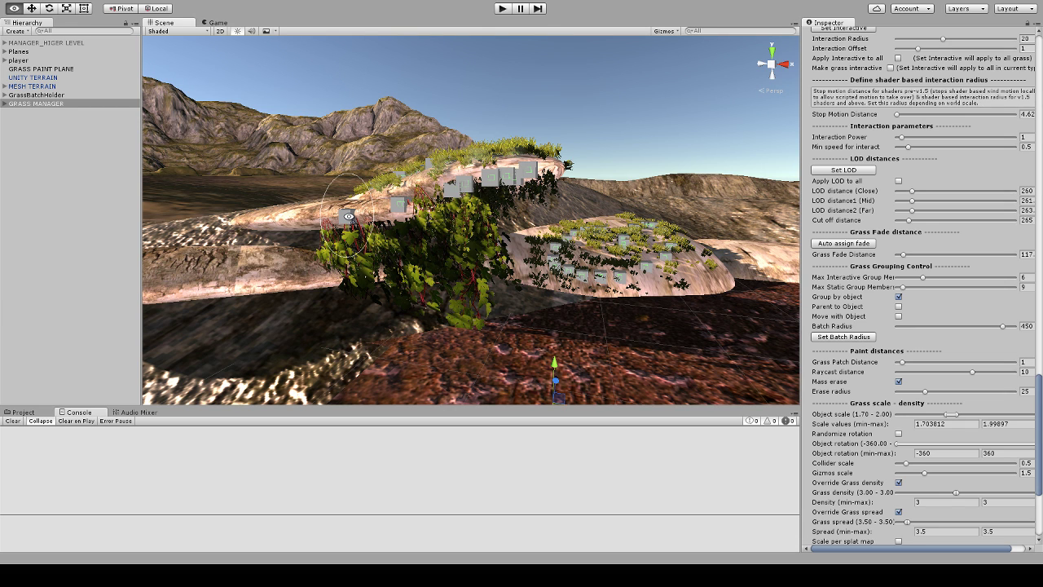
Regrow the ungrown grass in the editor and mass erase it from the plane and capsule rocks
scroll(887, 298, "up", 10)
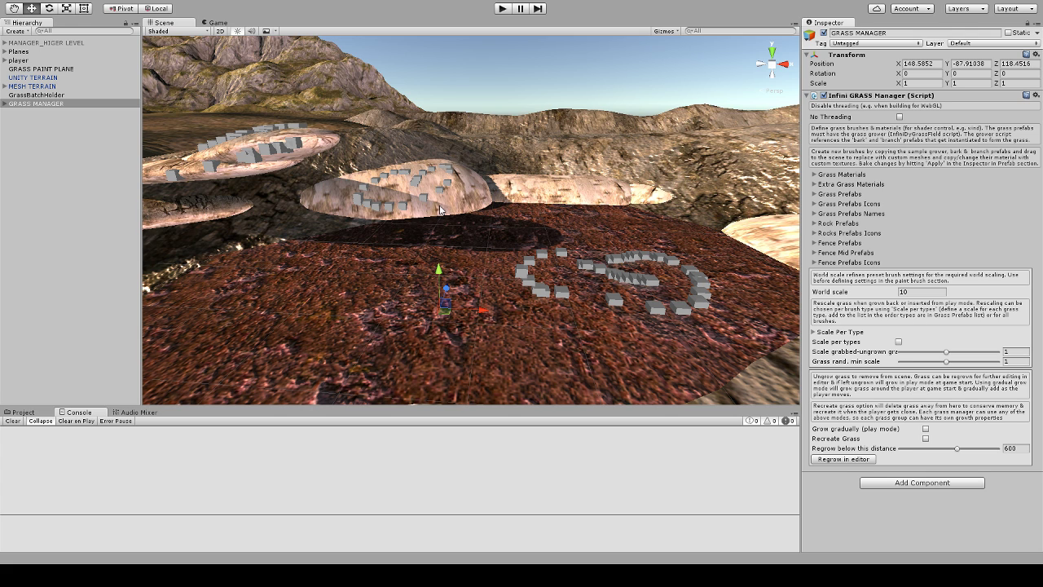
left_click(853, 459)
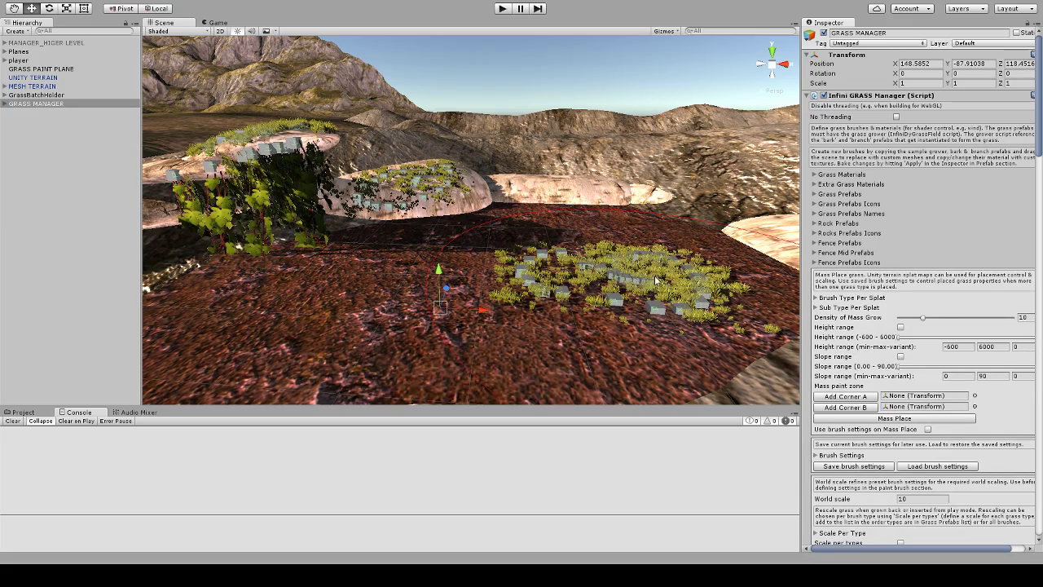
right_click_drag(655, 277, 631, 284)
Pick the second grass brush in the painting palette and paint a patch of it on the bark plane
scroll(977, 255, "down", 4)
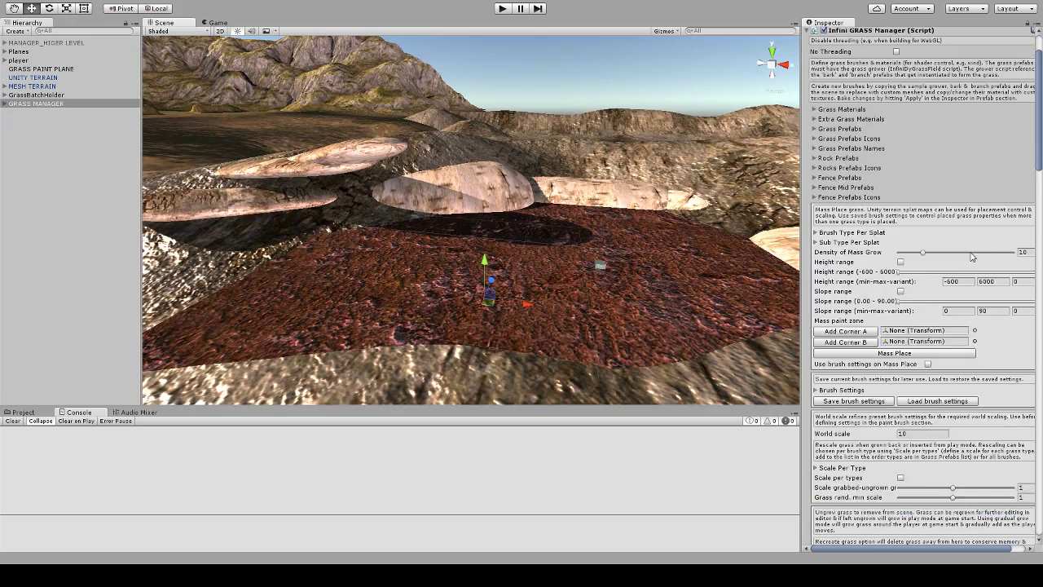
scroll(972, 257, "down", 15)
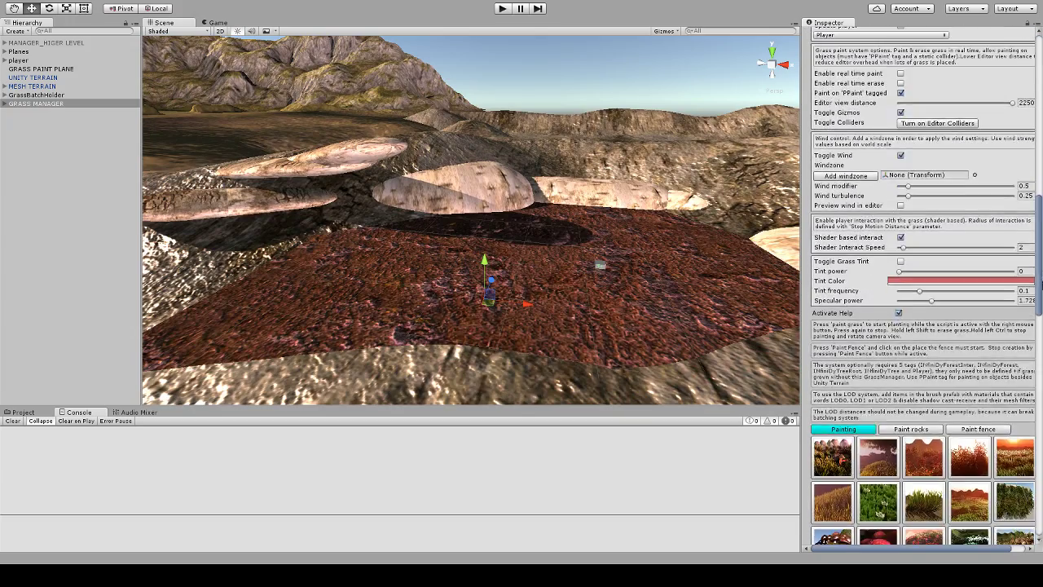
scroll(913, 367, "down", 5)
left_click(877, 375)
mouse_move(542, 273)
right_mouse_down()
mouse_move(640, 279)
mouse_move(501, 292)
mouse_move(492, 270)
mouse_move(424, 278)
right_mouse_up()
scroll(570, 284, "up", 3)
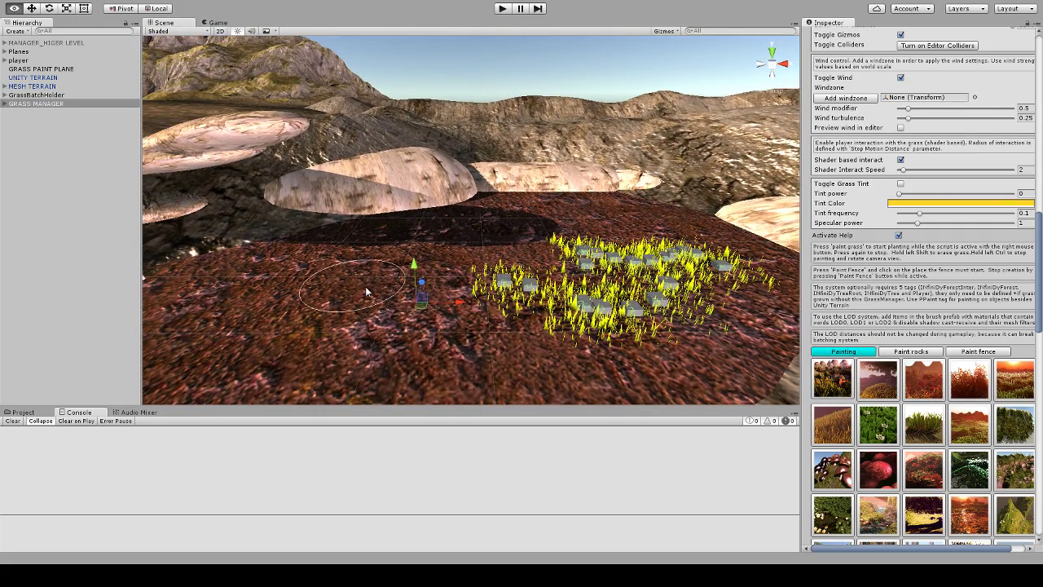
Paint a Medium grass (Transparent) patch beside the first one on the plane, then mass erase both patches
left_click_drag(367, 292, 316, 277)
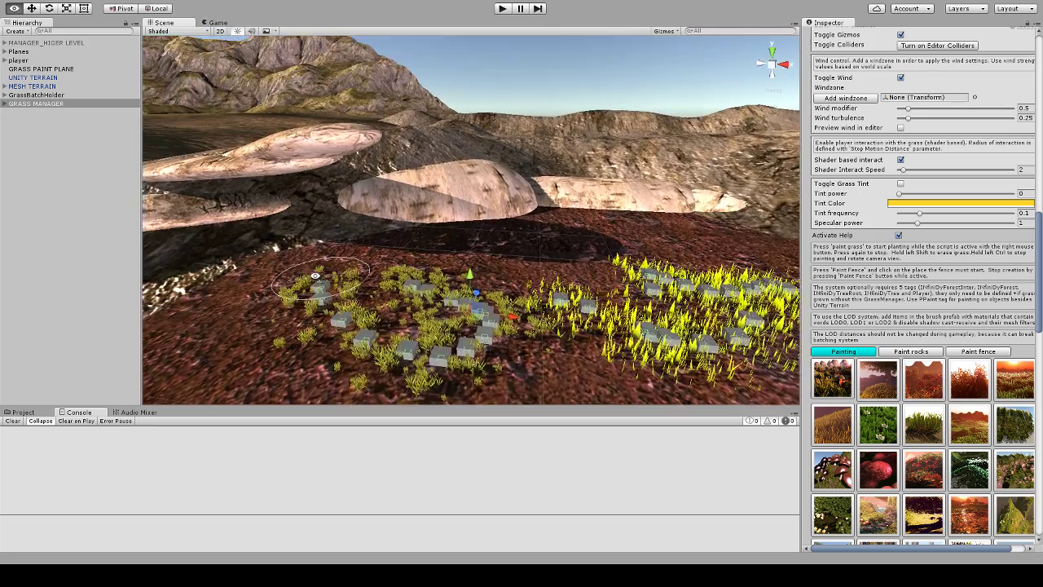
right_click_drag(315, 276, 469, 286)
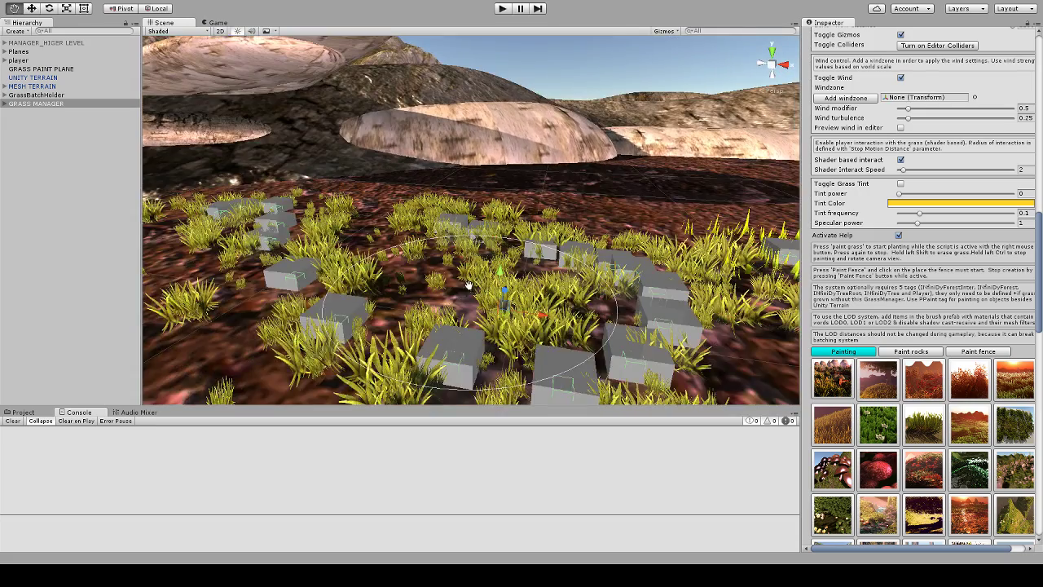
scroll(469, 286, "down", 5)
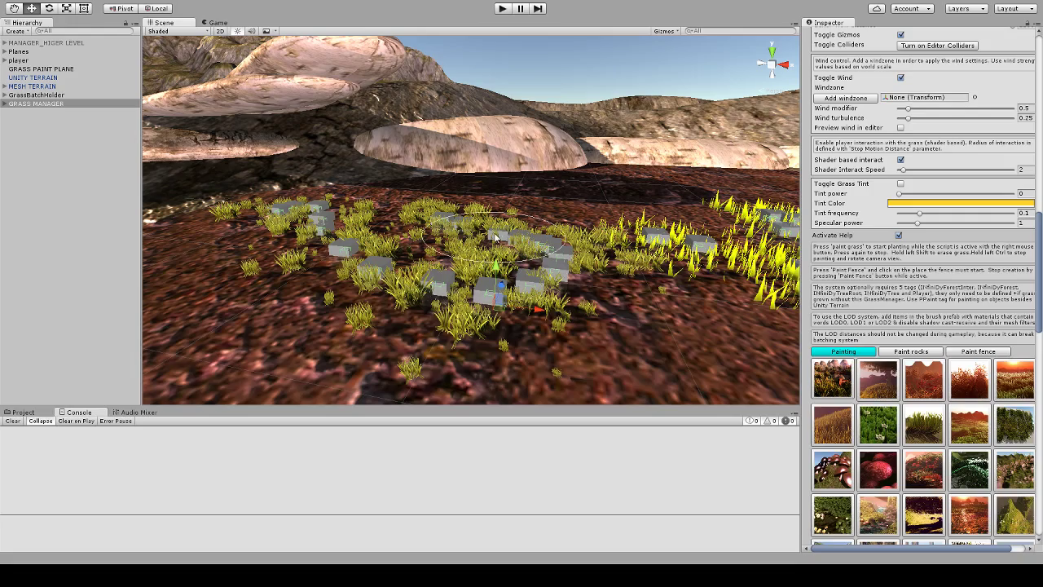
mouse_move(494, 236)
right_mouse_down()
mouse_move(541, 251)
mouse_move(480, 209)
mouse_move(526, 254)
right_mouse_up()
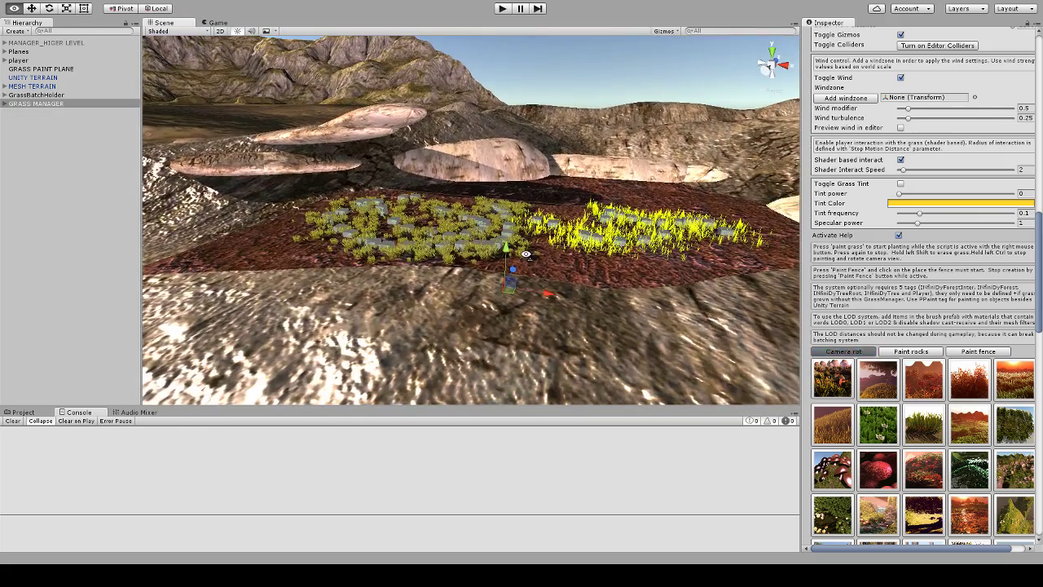
right_click_drag(451, 225, 485, 220, "shift")
Set the Medium grass object scale range to about 0.33–0.39 and enable Randomize rotation
scroll(955, 303, "down", 5)
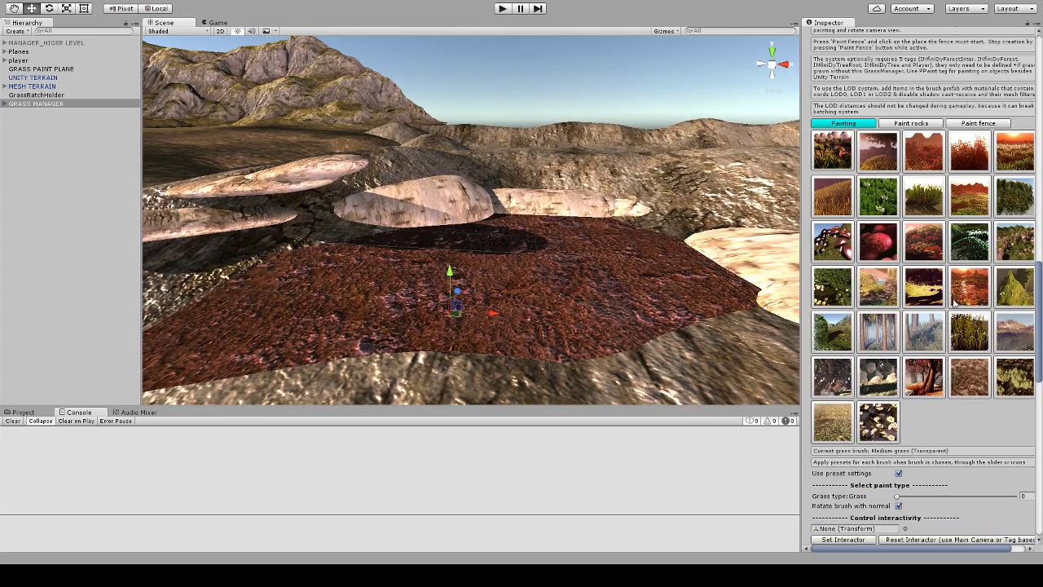
scroll(955, 303, "down", 5)
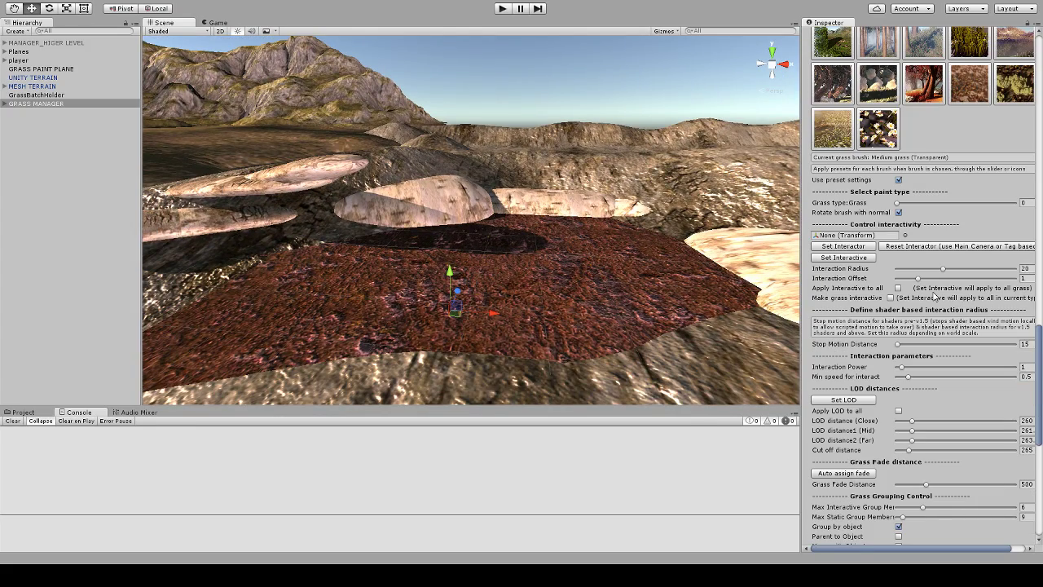
scroll(830, 92, "up", 4)
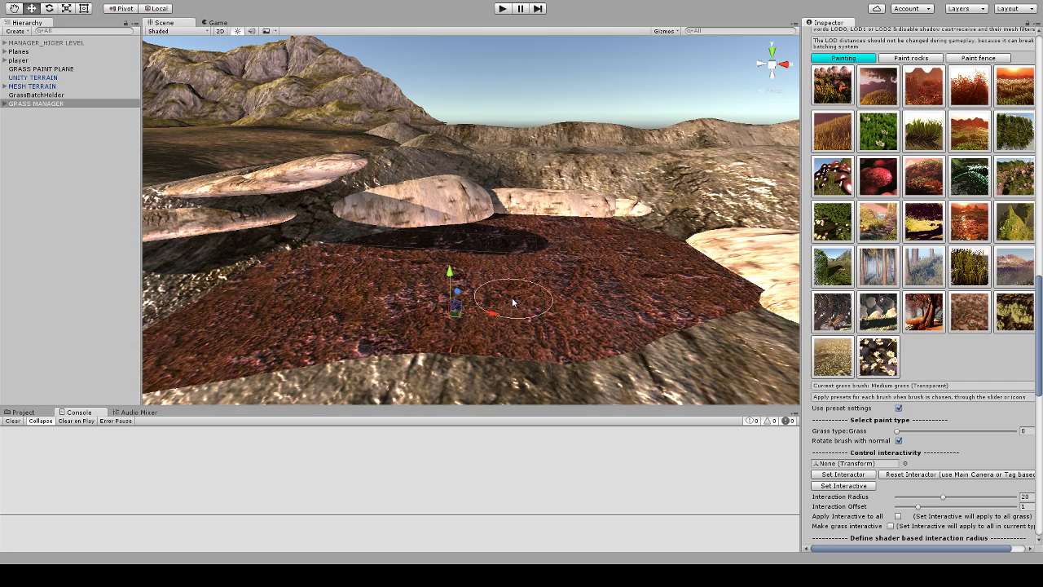
scroll(512, 298, "up", 2)
scroll(902, 355, "down", 10)
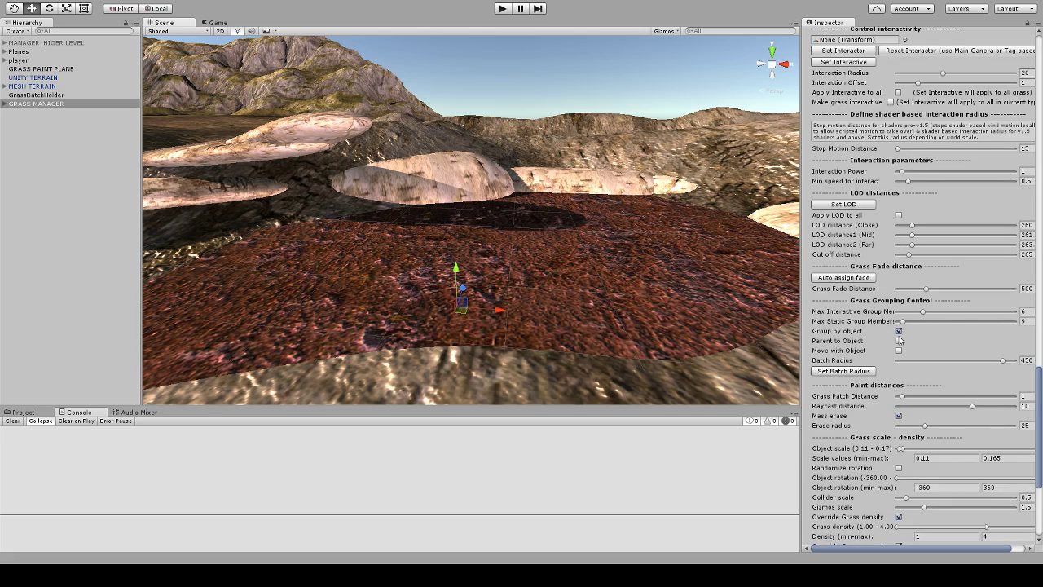
left_click(908, 352)
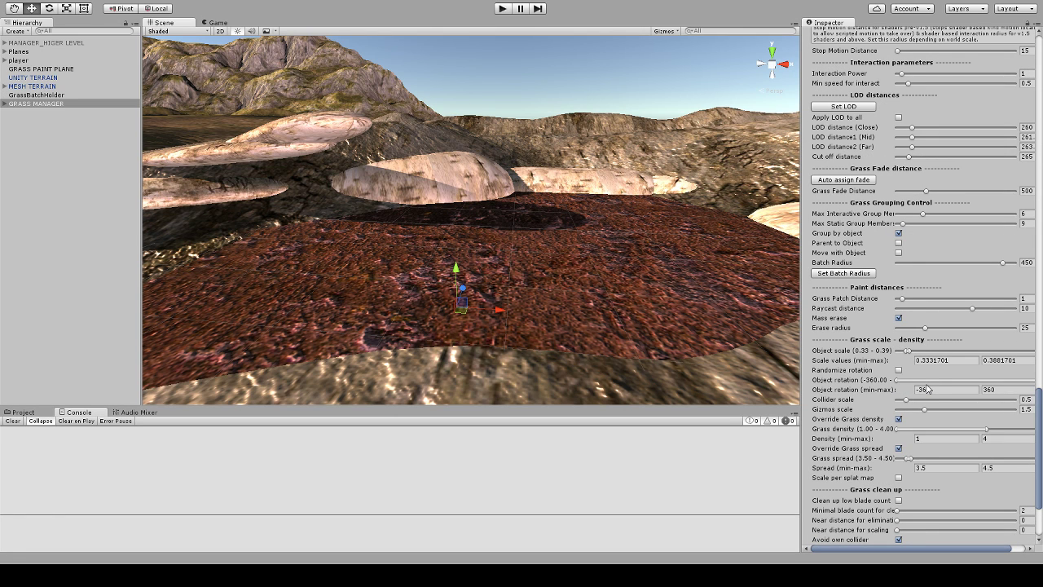
left_click(899, 370)
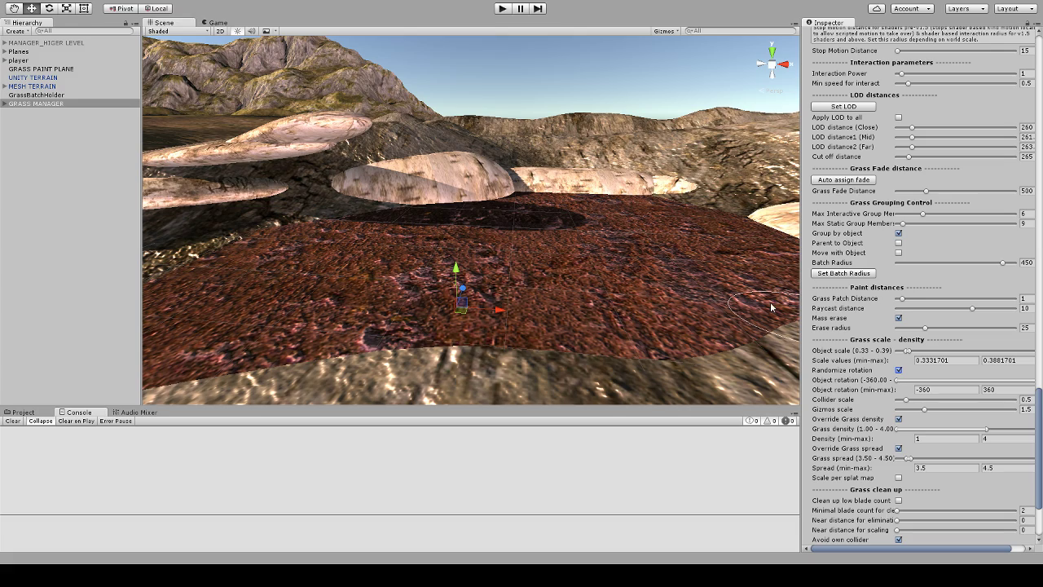
Try painting a patch of the rescaled Medium grass on the plane, then undo it
left_click(478, 221)
scroll(477, 229, "up", 3)
right_click_drag(547, 241, 483, 265)
key("ctrl+z")
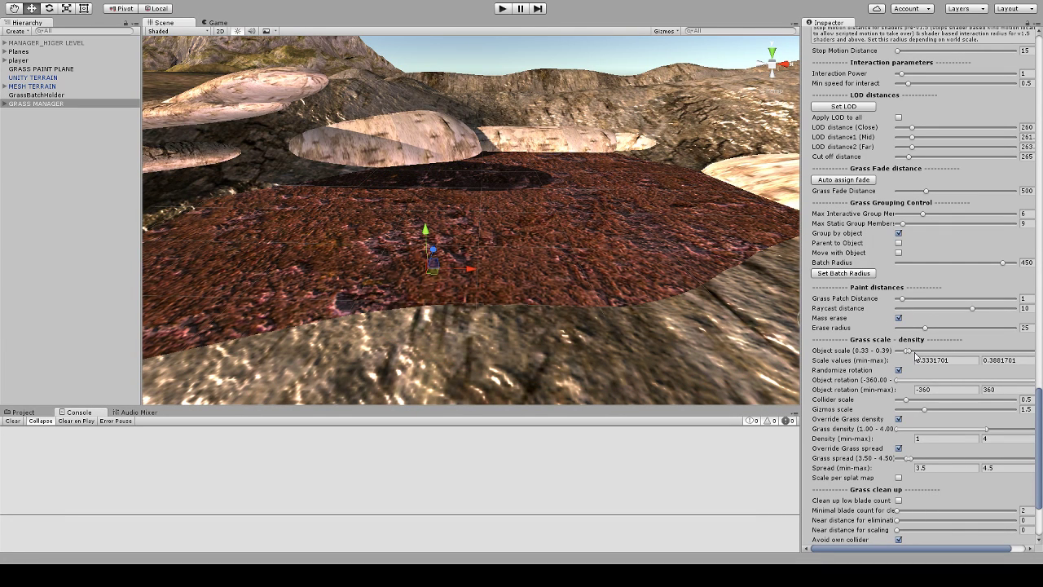
Lower the object scale range to about 0.17–0.26, paint a trial patch on the plane and undo it
left_click_drag(911, 352, 906, 351)
left_click(515, 219)
right_click_drag(515, 219, 562, 221)
key("ctrl+z")
Choose the Curved grass (Vertex) brush, paint a trial patch on the plane and erase it
scroll(881, 297, "up", 10)
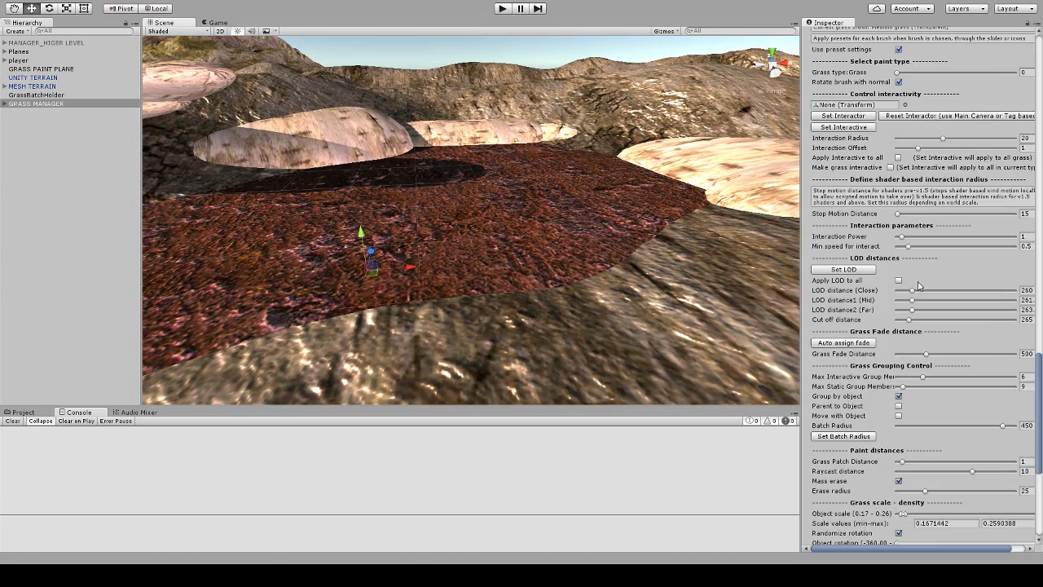
scroll(858, 269, "up", 2)
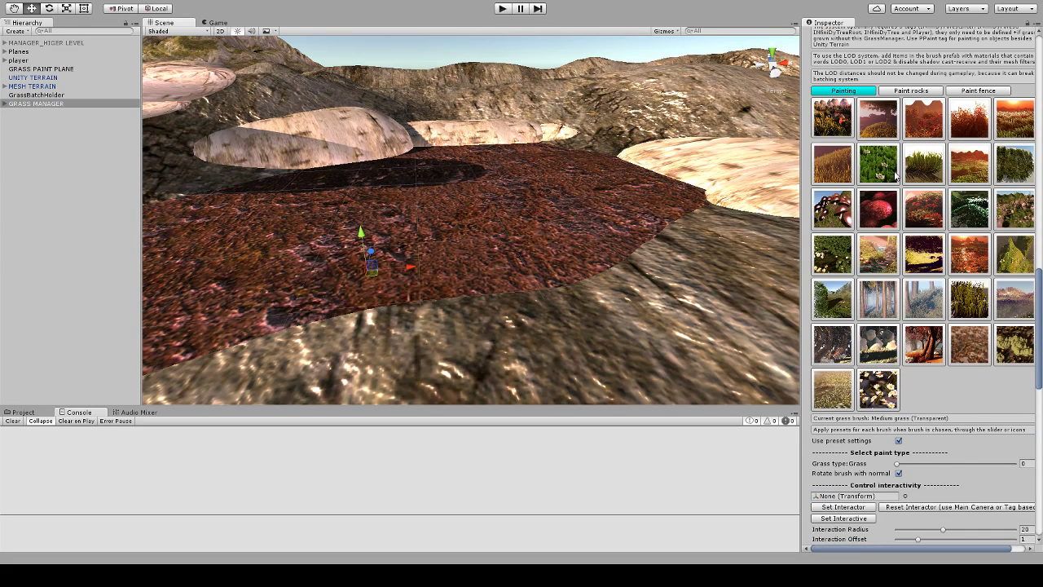
left_click(922, 167)
left_click(485, 225)
right_click_drag(483, 225, 477, 226)
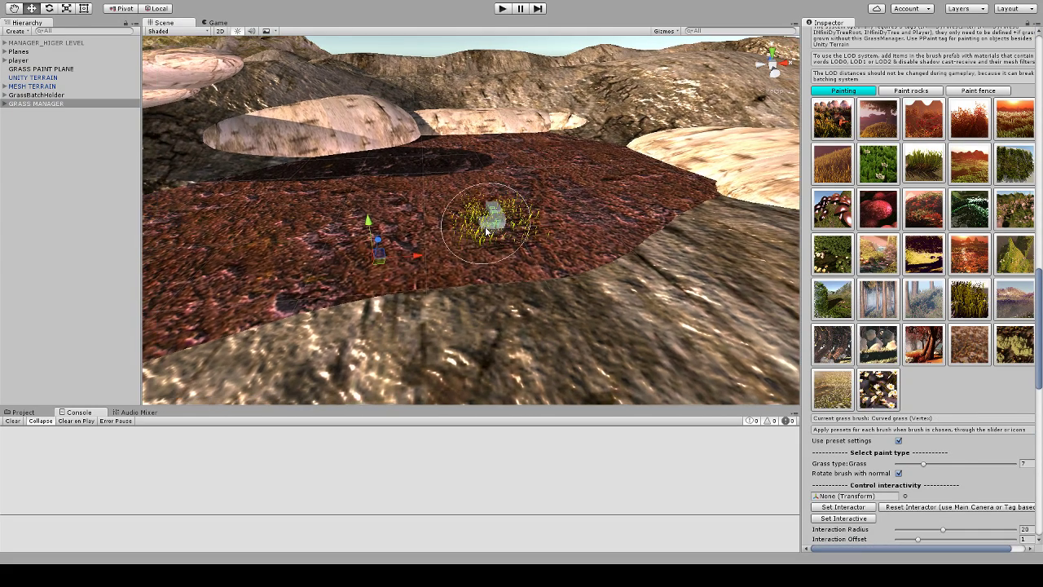
scroll(494, 222, "up", 3)
right_click(520, 228, "shift")
Set the Curved grass object scale range to about 0.60–0.87 and paint two patches on the plane
scroll(522, 228, "down", 3)
scroll(966, 436, "down", 4)
scroll(954, 405, "down", 6)
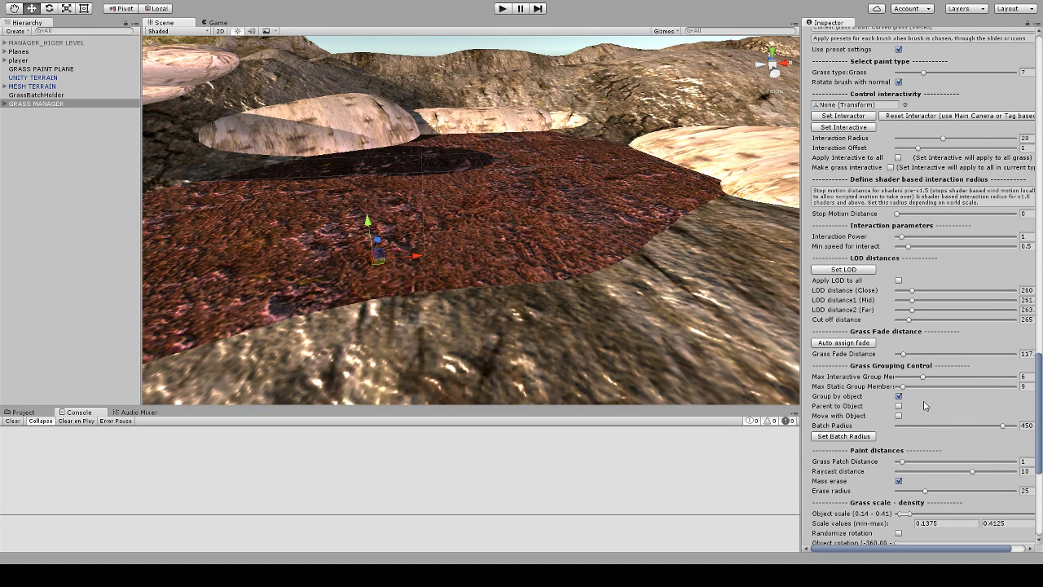
scroll(925, 406, "down", 1)
scroll(924, 405, "down", 2)
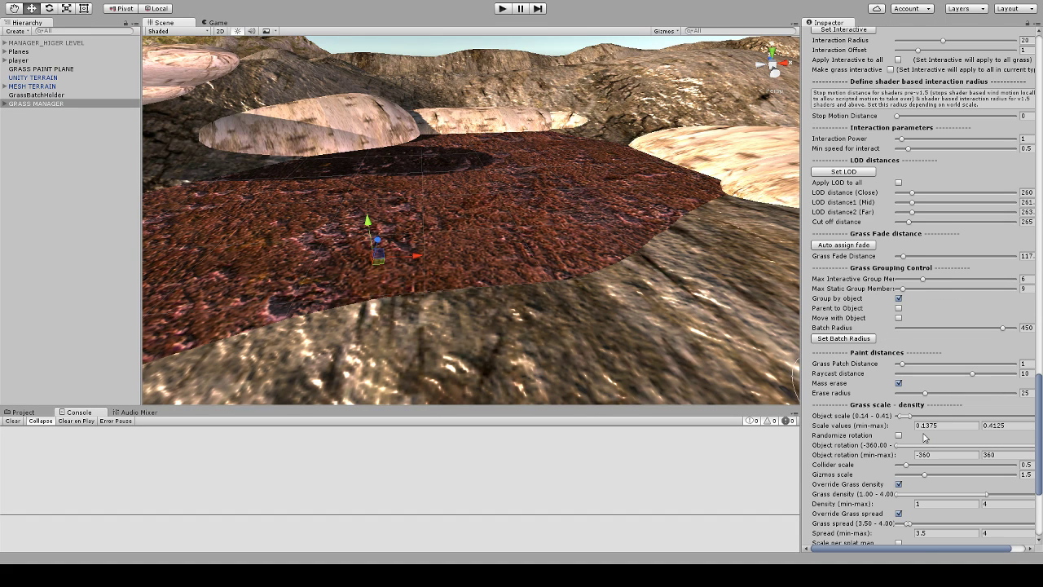
left_click_drag(906, 417, 923, 421)
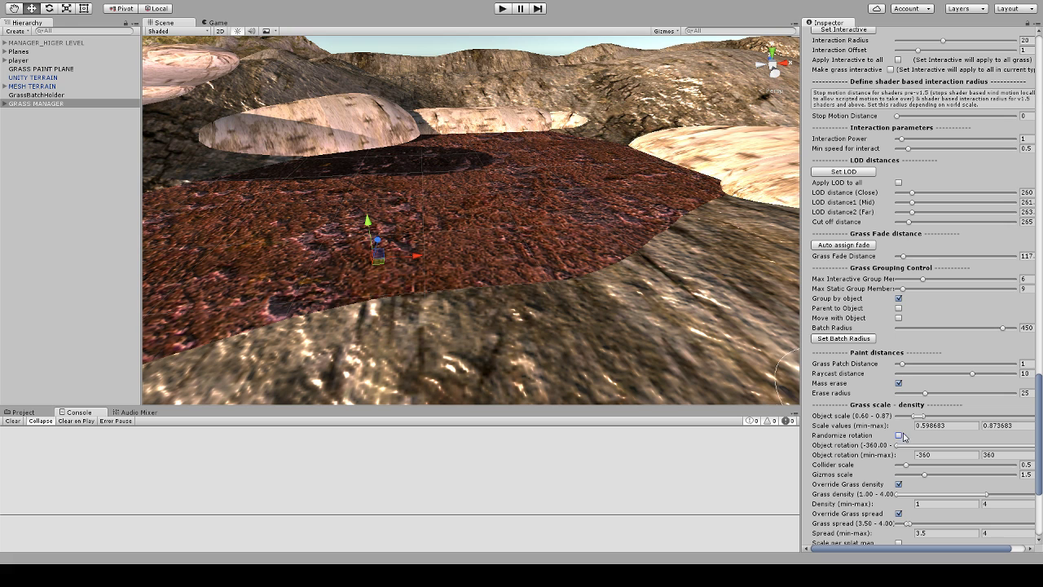
right_click(547, 203)
right_click(490, 208)
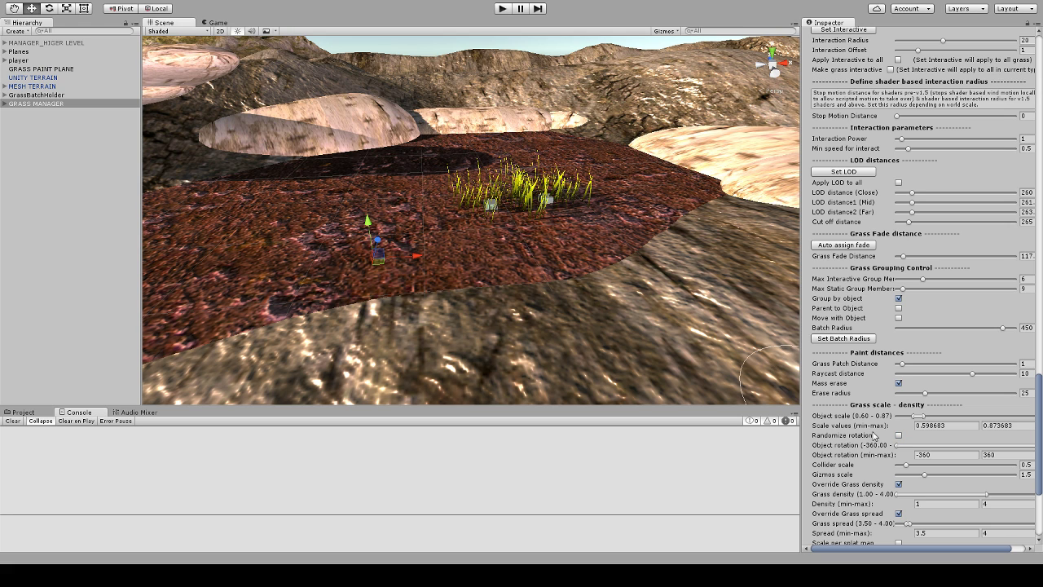
Enable Randomize rotation and paint more Curved grass patches beside the existing ones on the plane
left_click(899, 436)
right_click(413, 224)
right_click(367, 212)
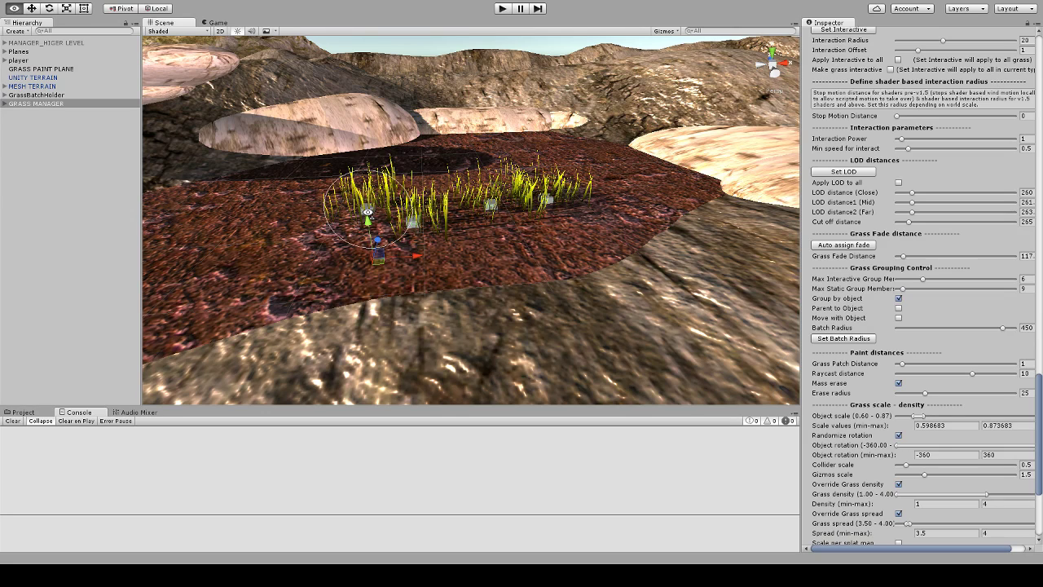
right_click_drag(367, 211, 472, 228)
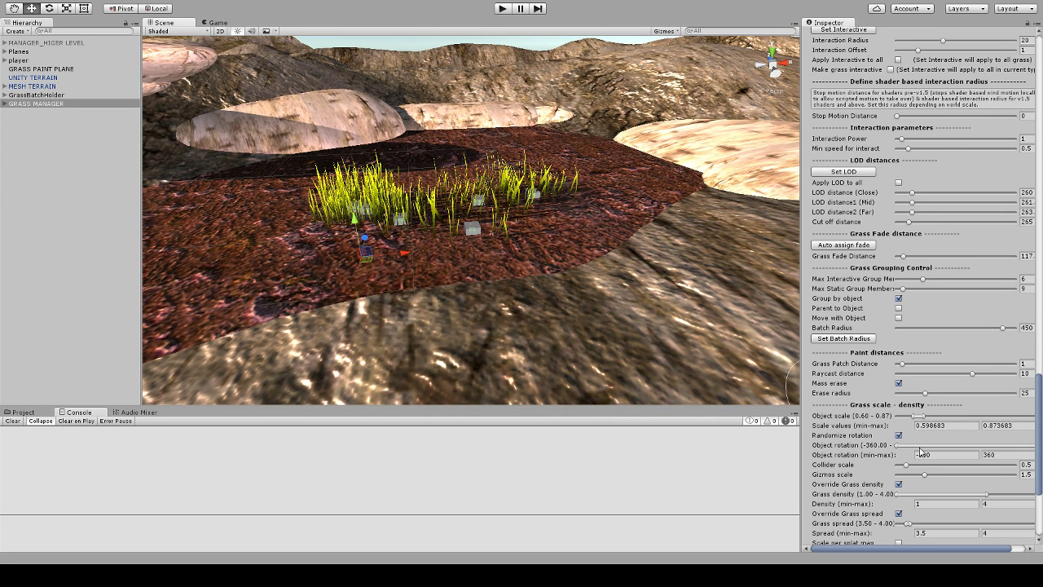
Raise the minimum grass density to about 2.5 and paint several denser patches across the plane
scroll(920, 452, "down", 2)
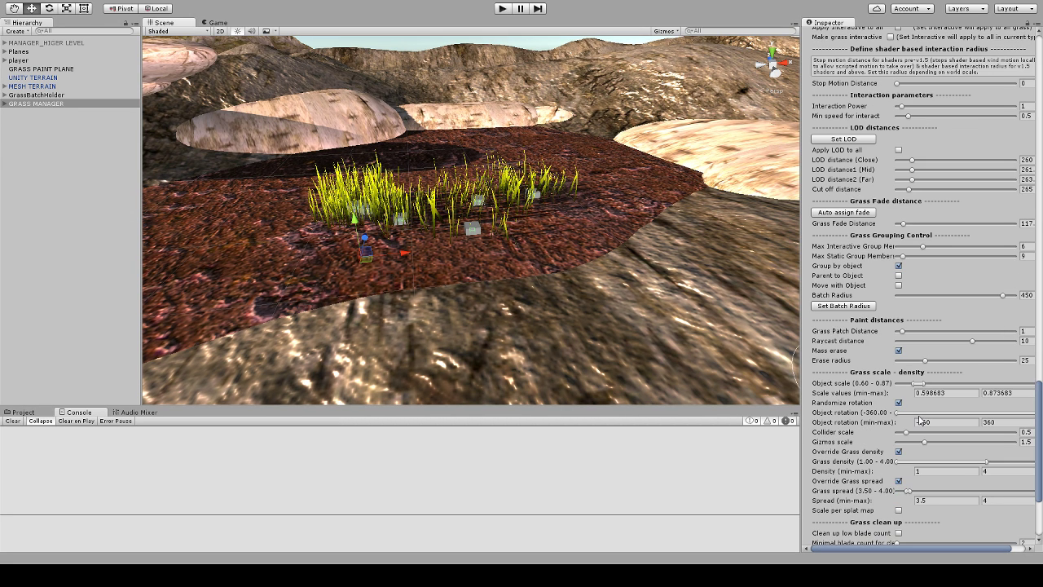
scroll(920, 421, "down", 2)
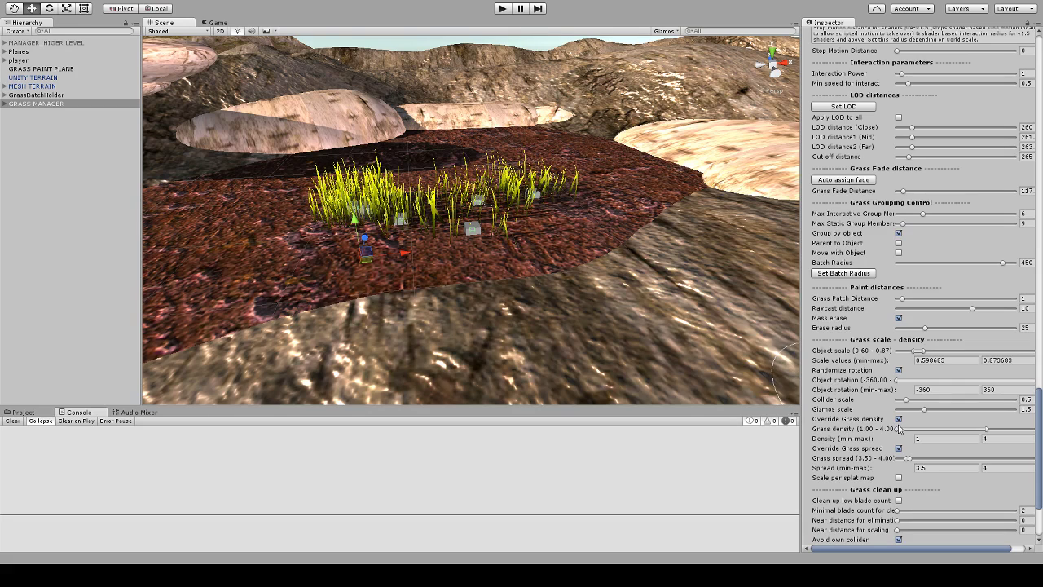
left_click_drag(900, 430, 941, 430)
left_click(560, 216)
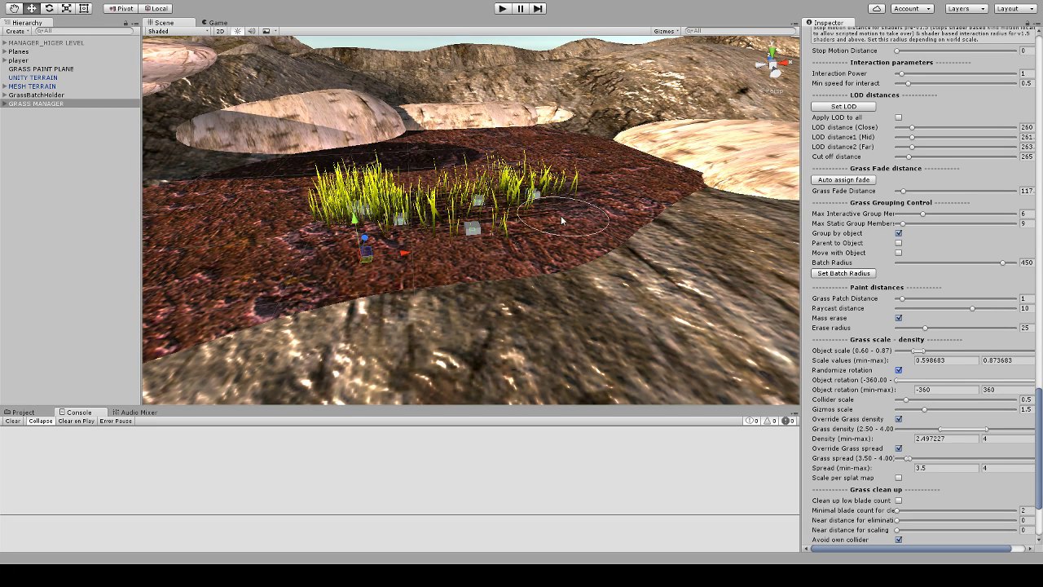
left_click(453, 238)
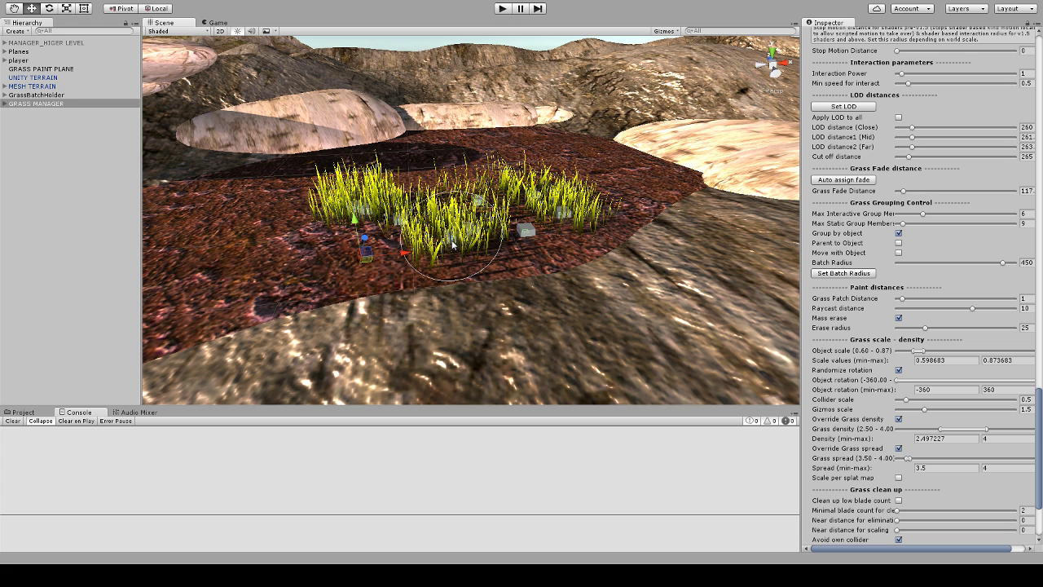
left_click(532, 243)
left_click(570, 218)
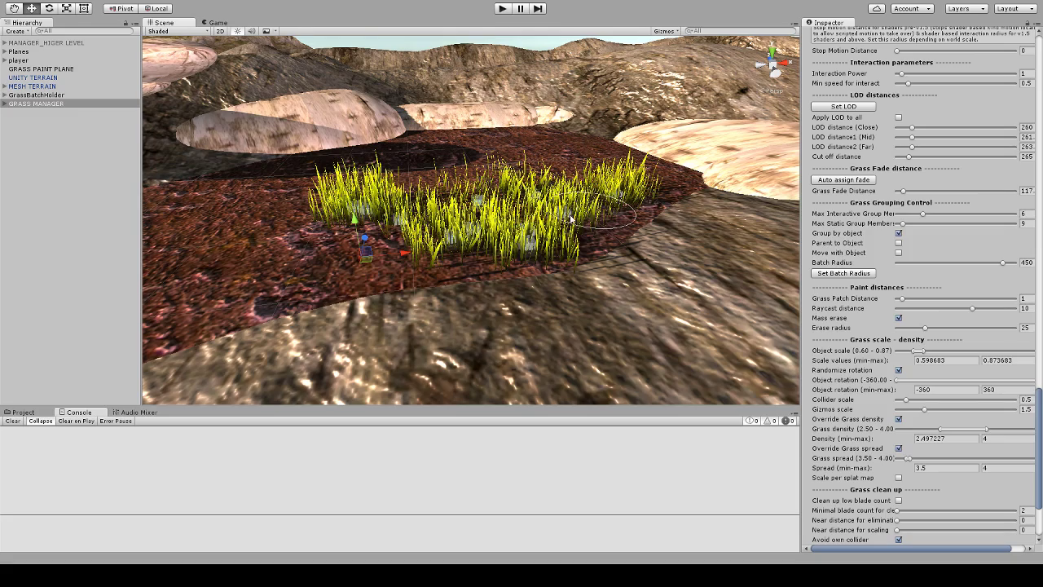
middle_click_drag(395, 225, 474, 249)
right_click_drag(473, 253, 393, 260)
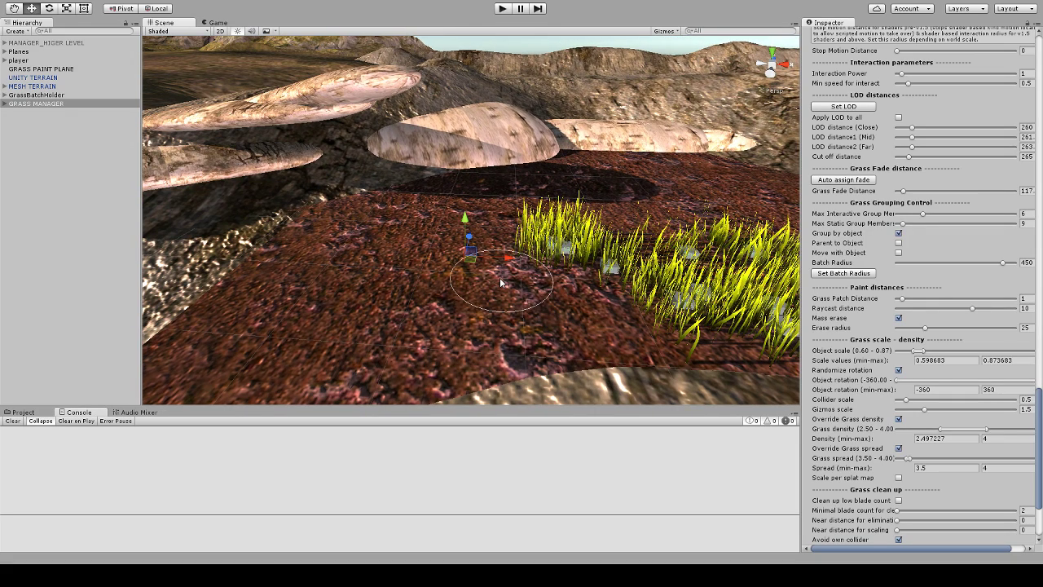
left_click(499, 277)
Set the grass spread range to about 15.49–16.91 and paint widely spread patches over the plane
scroll(842, 392, "down", 3)
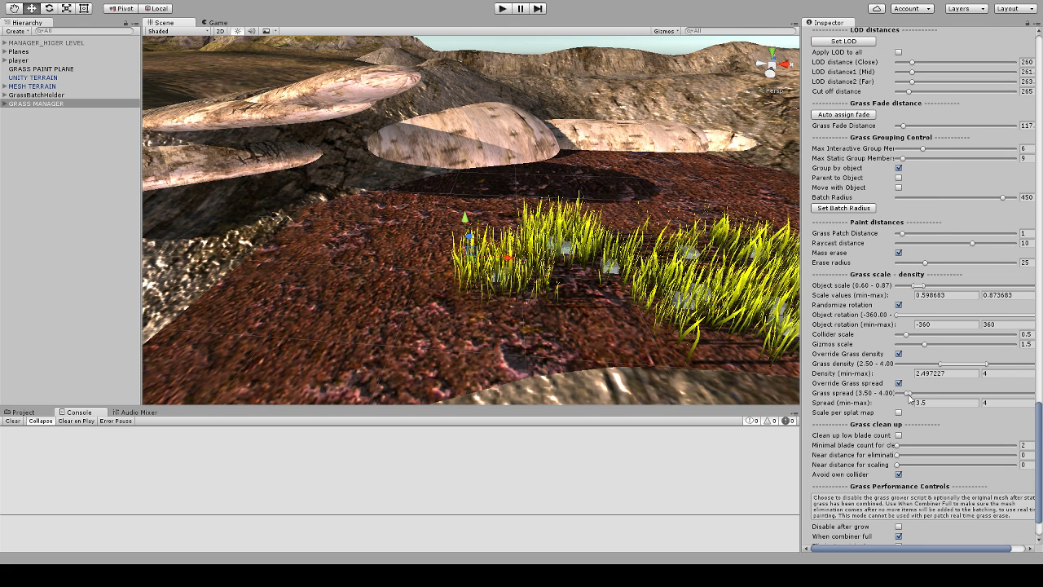
left_click_drag(910, 393, 944, 394)
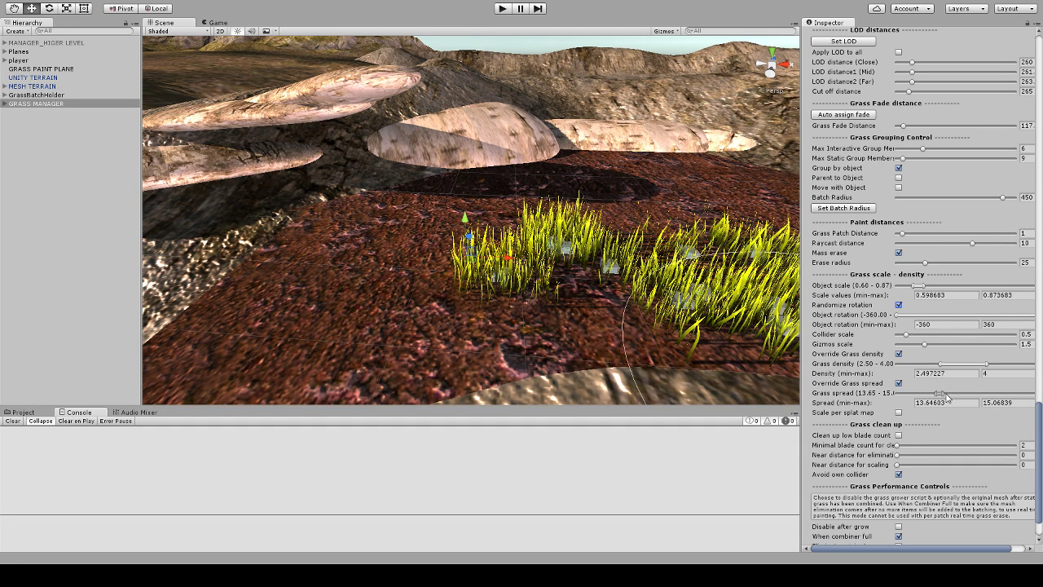
left_click(365, 265)
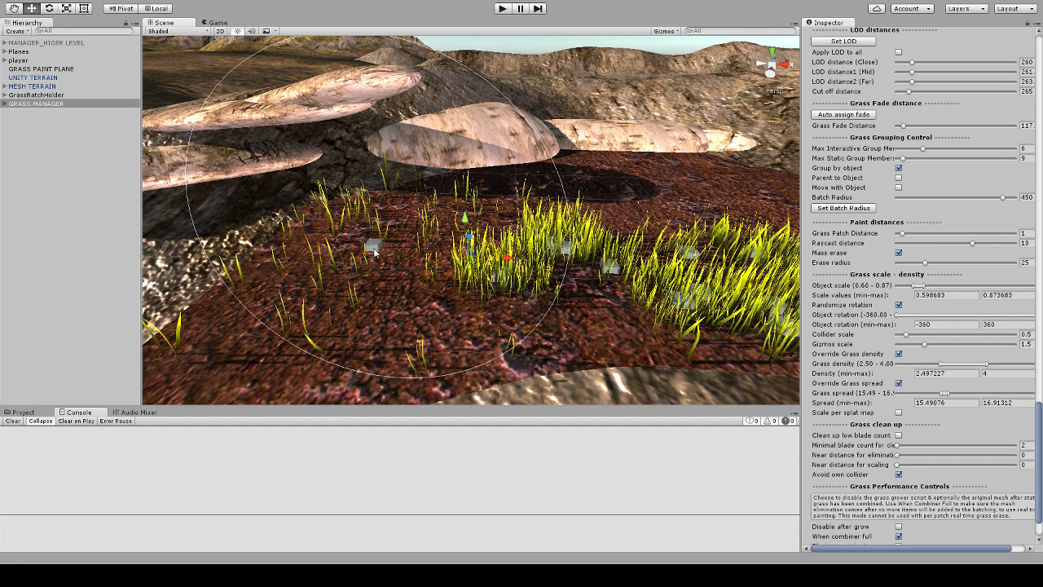
left_click(611, 191)
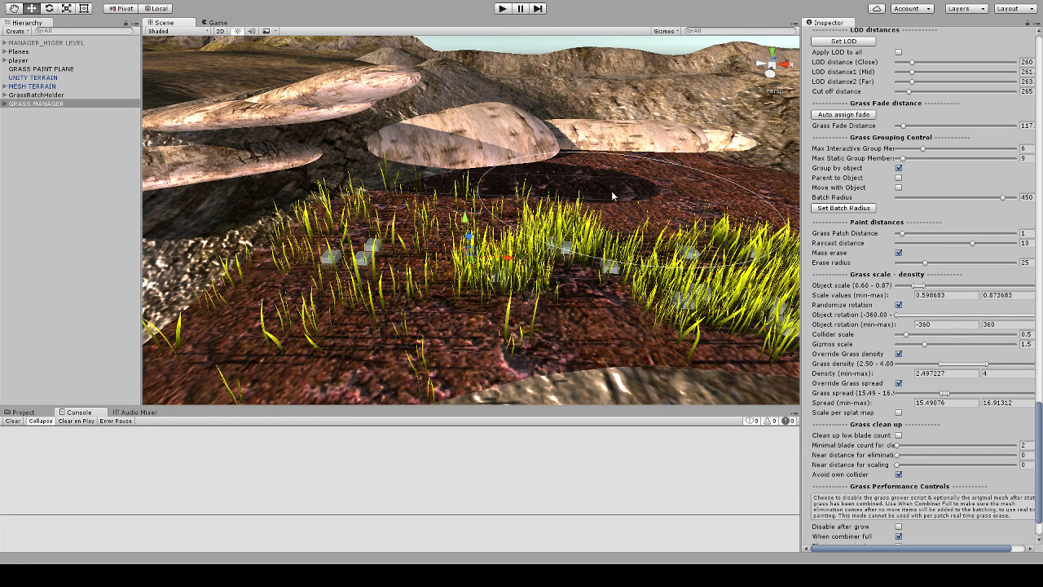
middle_click_drag(611, 191, 438, 247)
left_click(515, 233)
left_click(564, 243)
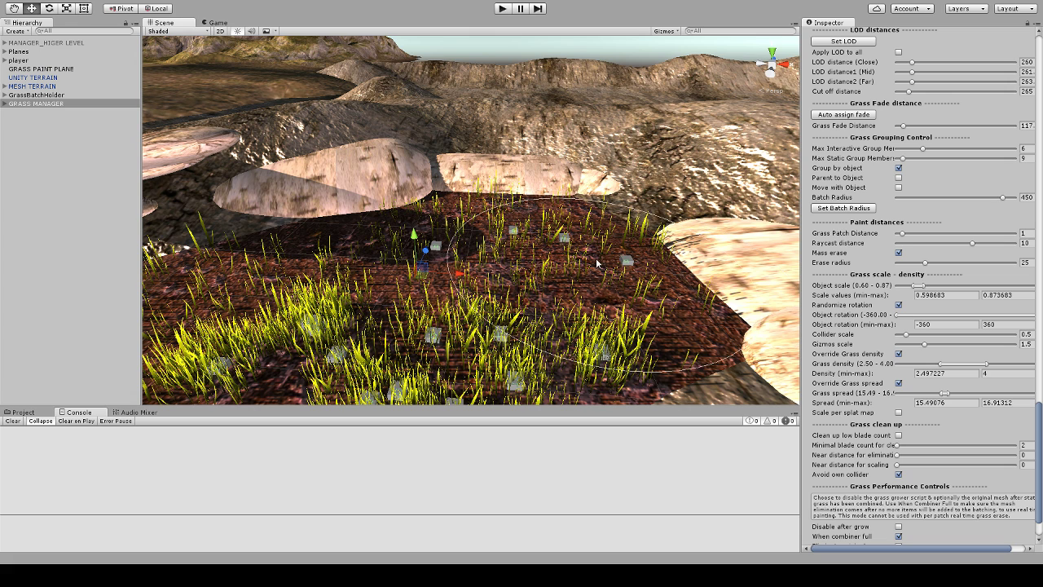
Raise the minimum grass density to about 3.16 and fill the sparse areas of the plane with more grass
left_click_drag(942, 365, 961, 366)
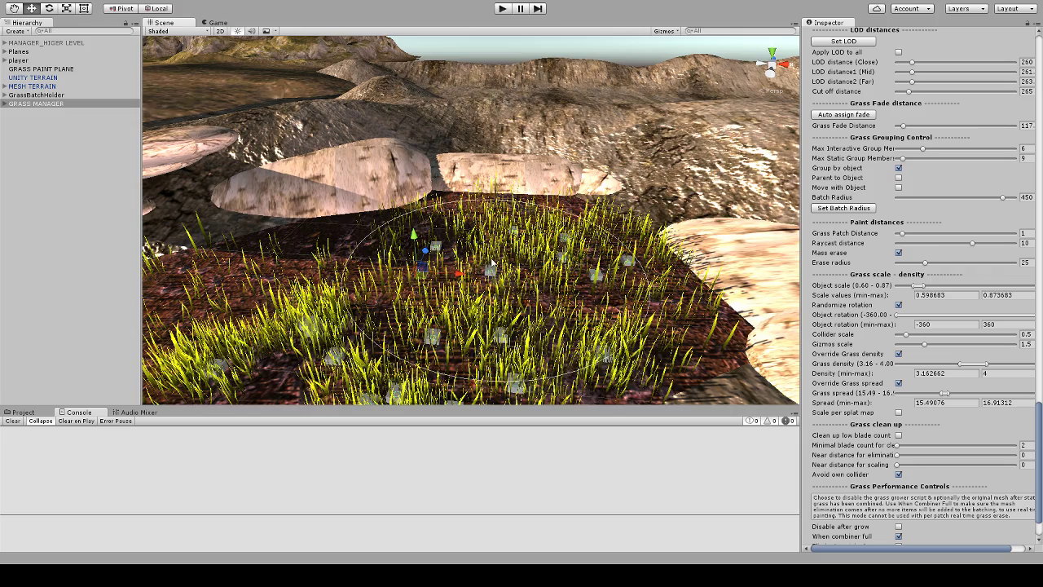
right_click_drag(490, 273, 500, 261)
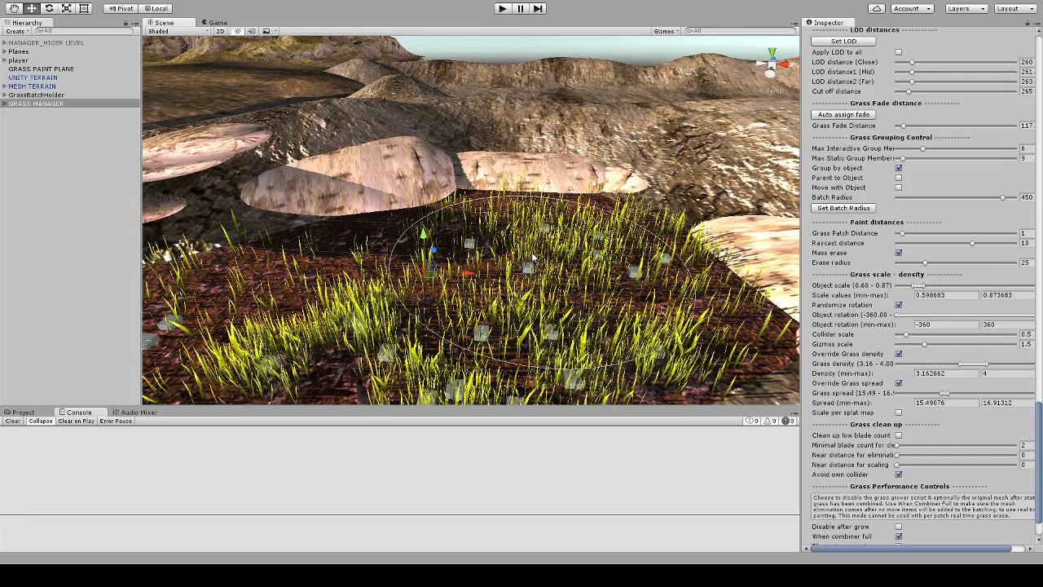
scroll(533, 258, "down", 3)
middle_click_drag(526, 255, 534, 242)
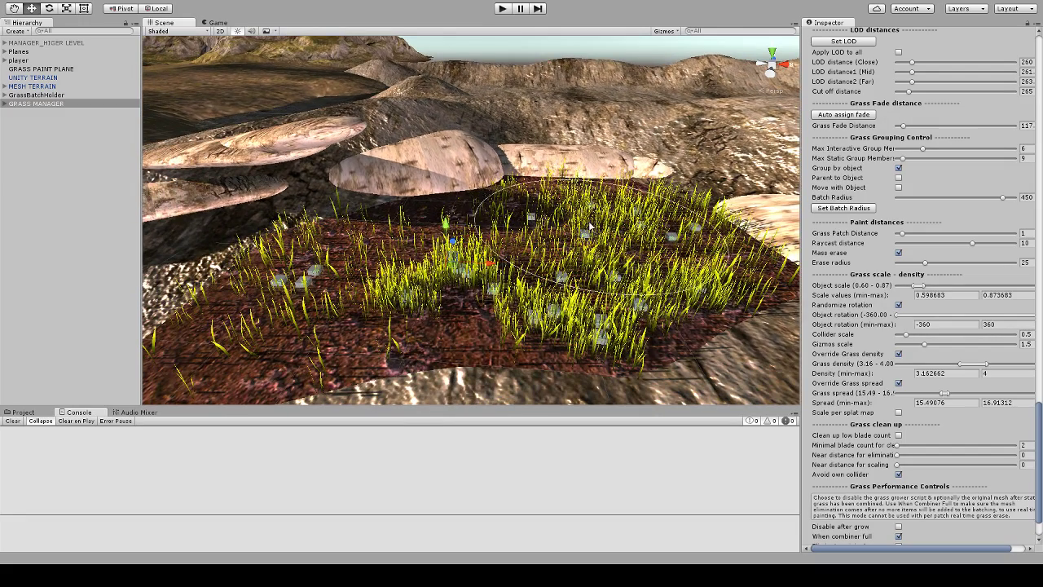
right_click(407, 249)
right_click(344, 296)
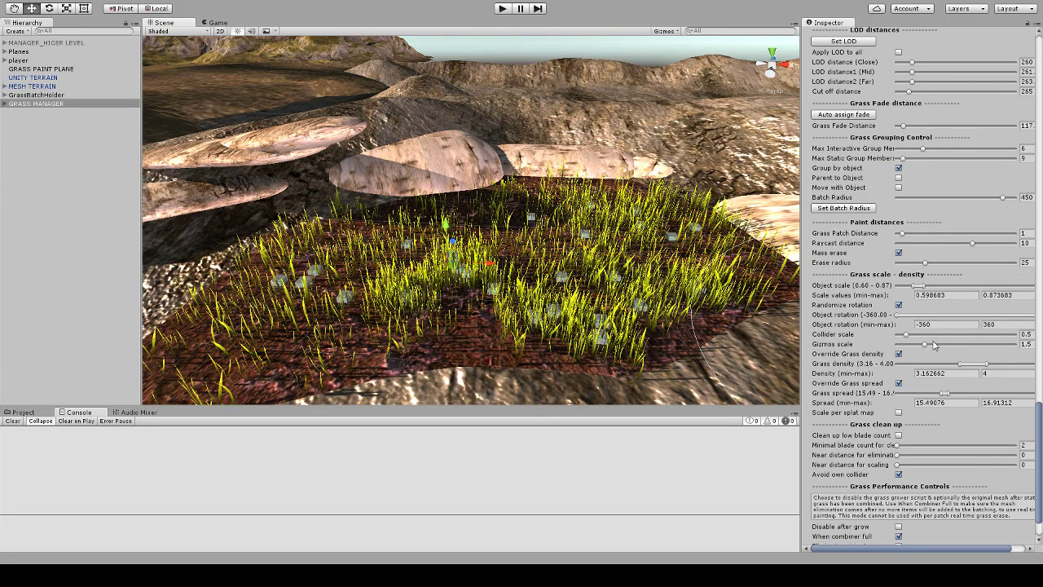
Ungrow the painted grass in the editor from the Infini GRASS manager
scroll(934, 340, "down", 3)
scroll(916, 344, "up", 5)
scroll(916, 344, "up", 10)
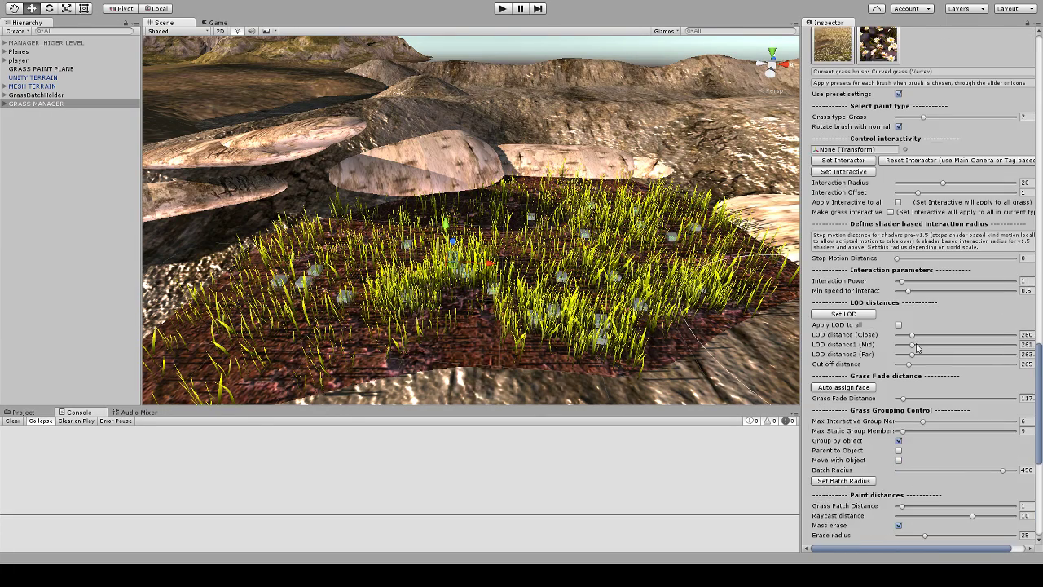
scroll(471, 220, "down", 3)
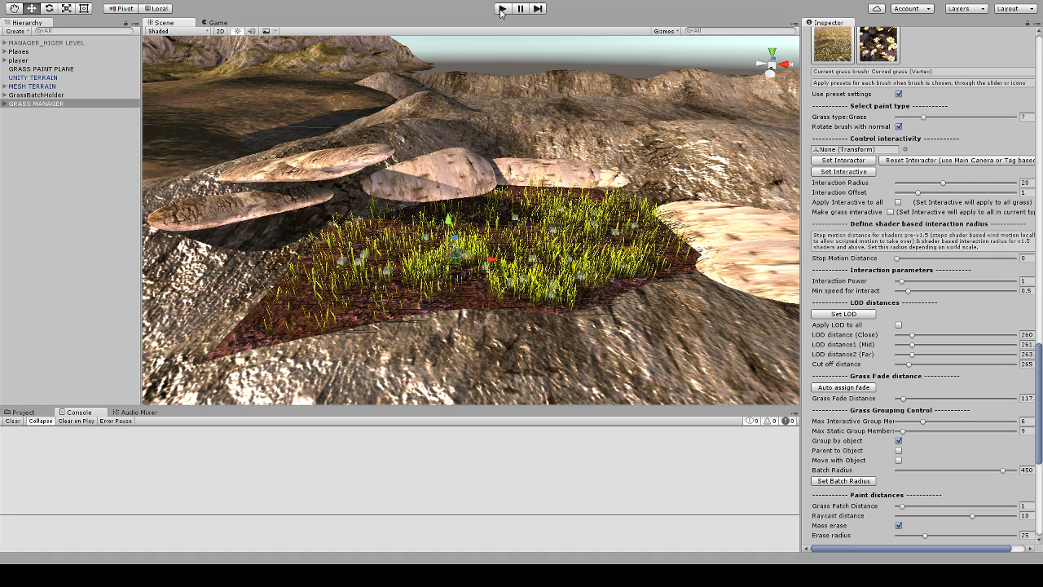
left_click_drag(1040, 405, 1041, 164)
left_click(844, 142)
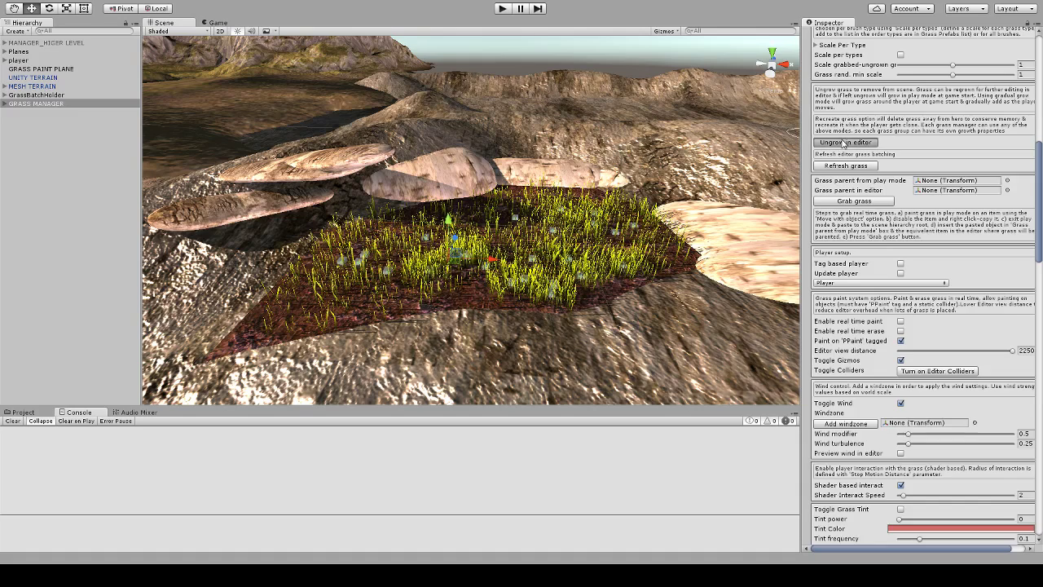
Enter play mode and examine the grass on the plane in the Scene view, including the surroundings of the player sphere
left_click(501, 10)
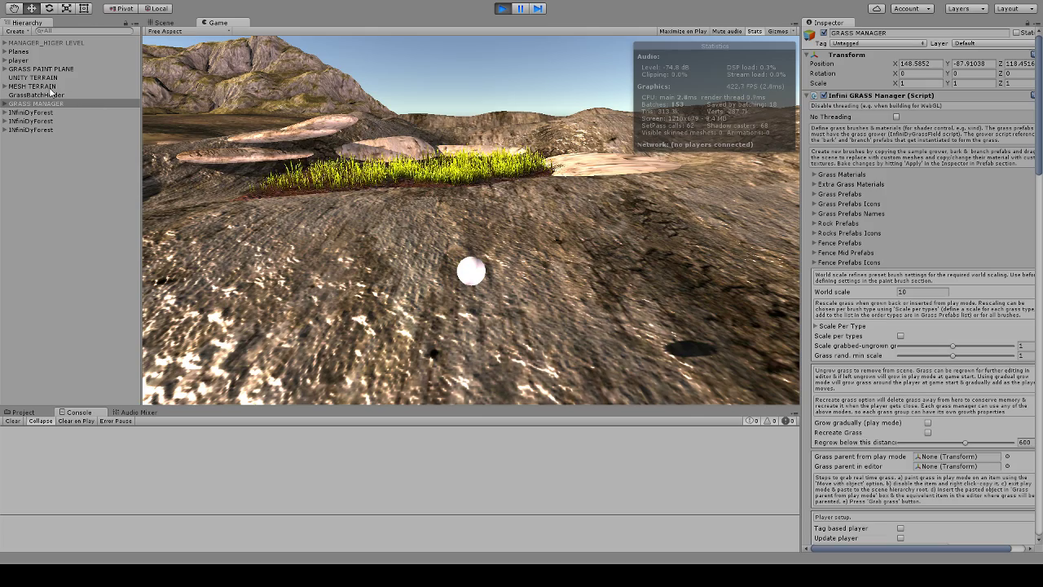
left_click(167, 24)
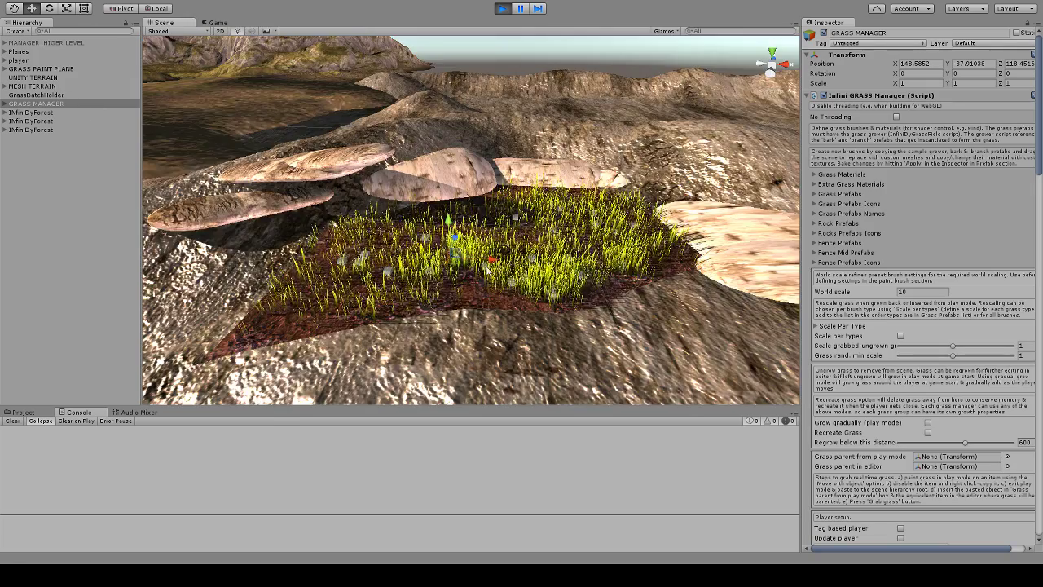
scroll(424, 216, "down", 3)
left_click_drag(432, 217, 599, 224, "alt")
middle_click_drag(599, 225, 396, 238)
scroll(396, 238, "down", 3)
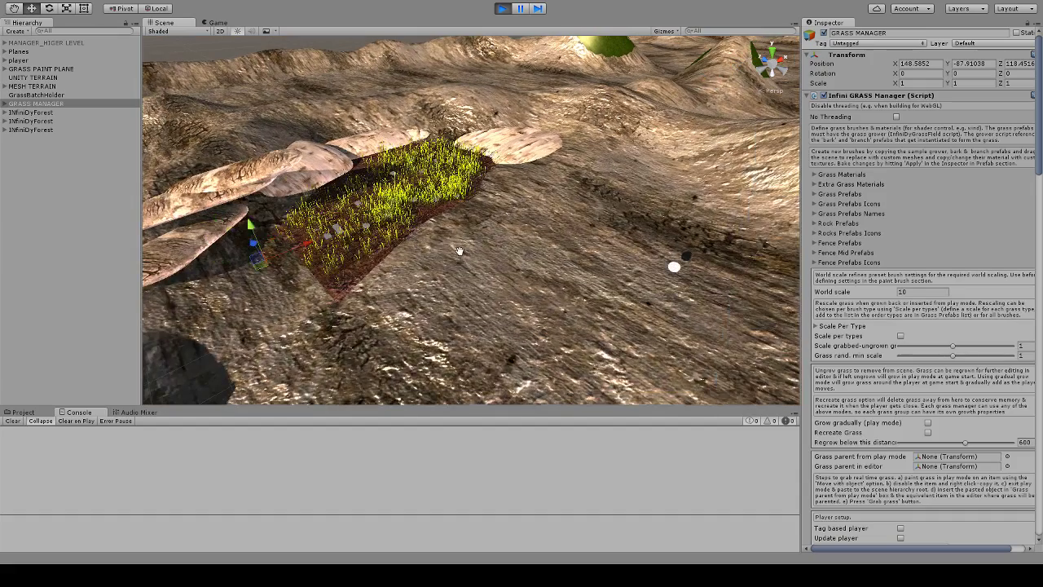
Select the player sphere and move it along the Z axis, far away from the grass plane
left_click(673, 267)
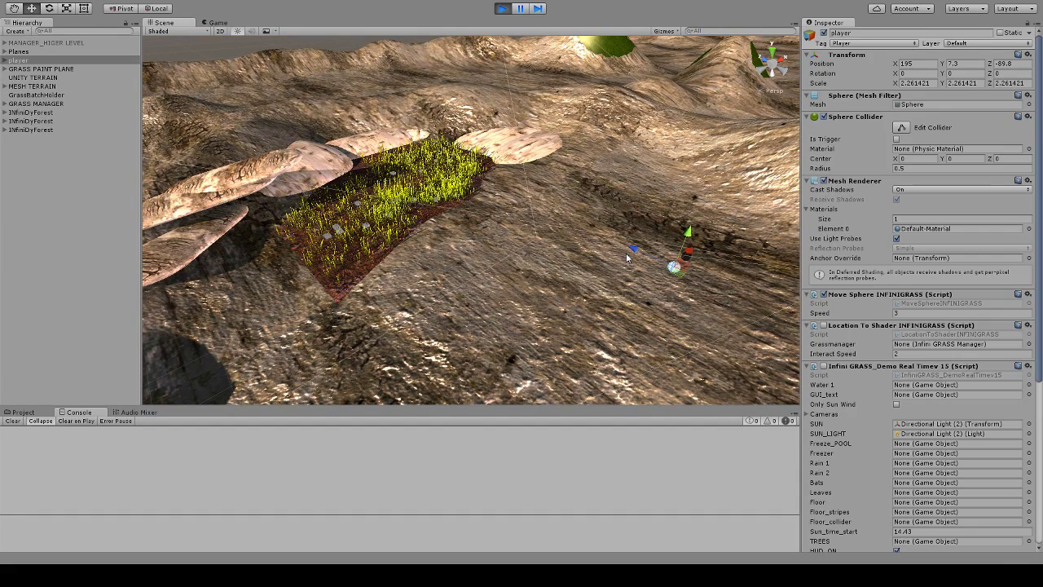
left_click_drag(626, 258, 505, 264, "alt")
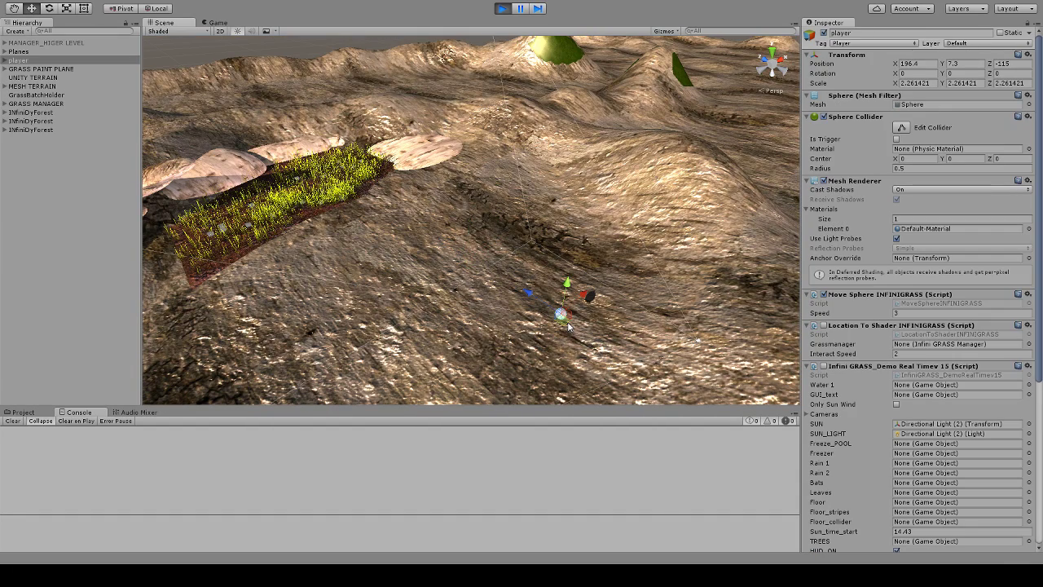
left_click_drag(568, 326, 412, 253, "alt")
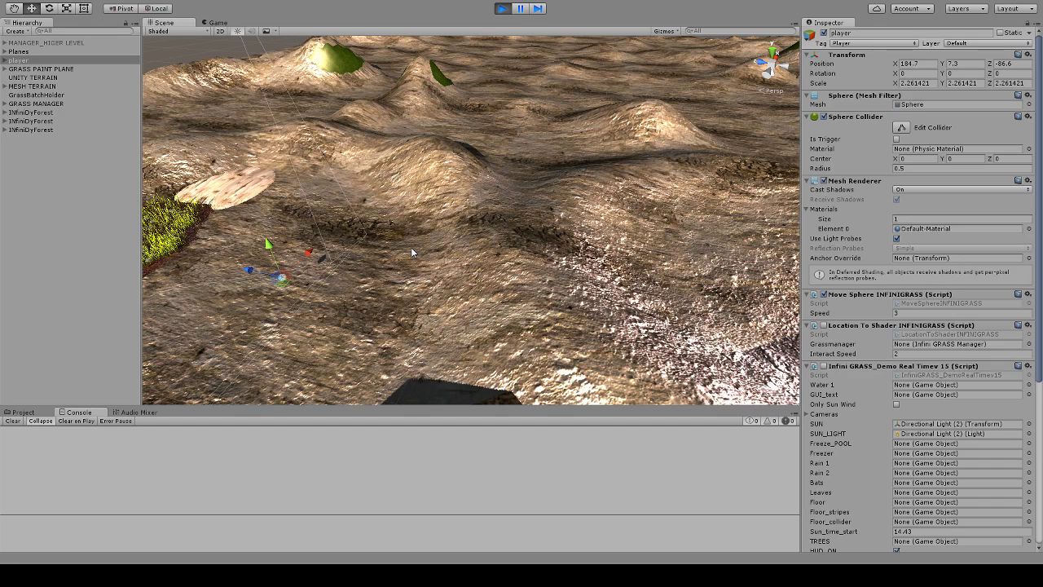
key("f")
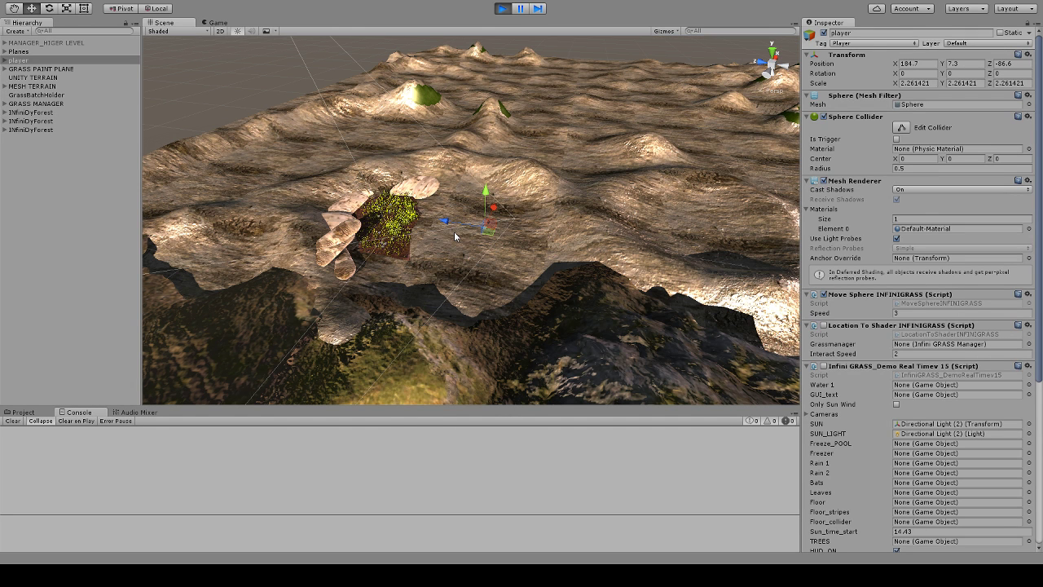
left_click_drag(454, 231, 665, 275)
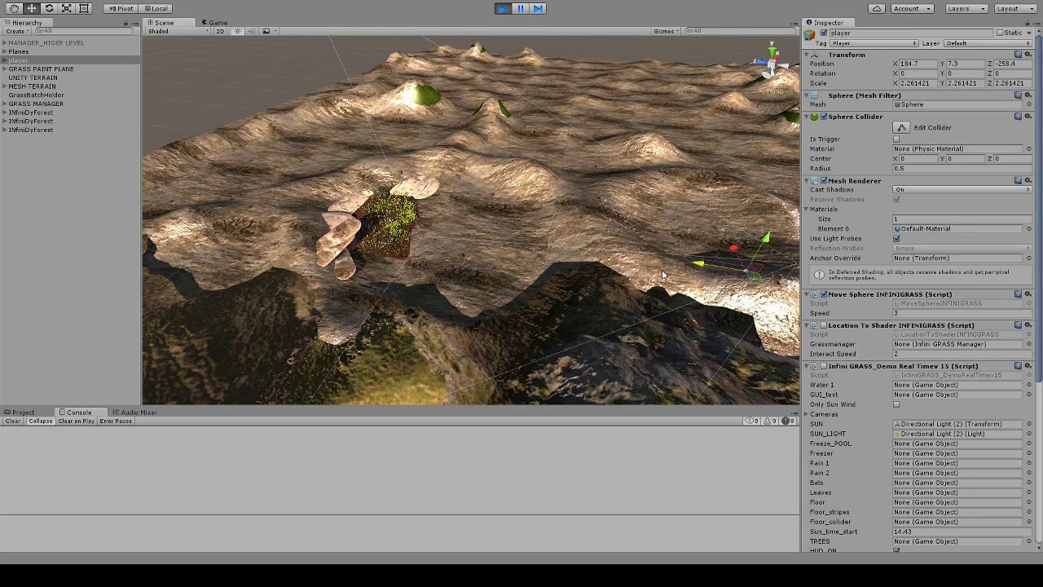
left_click_drag(663, 276, 650, 274)
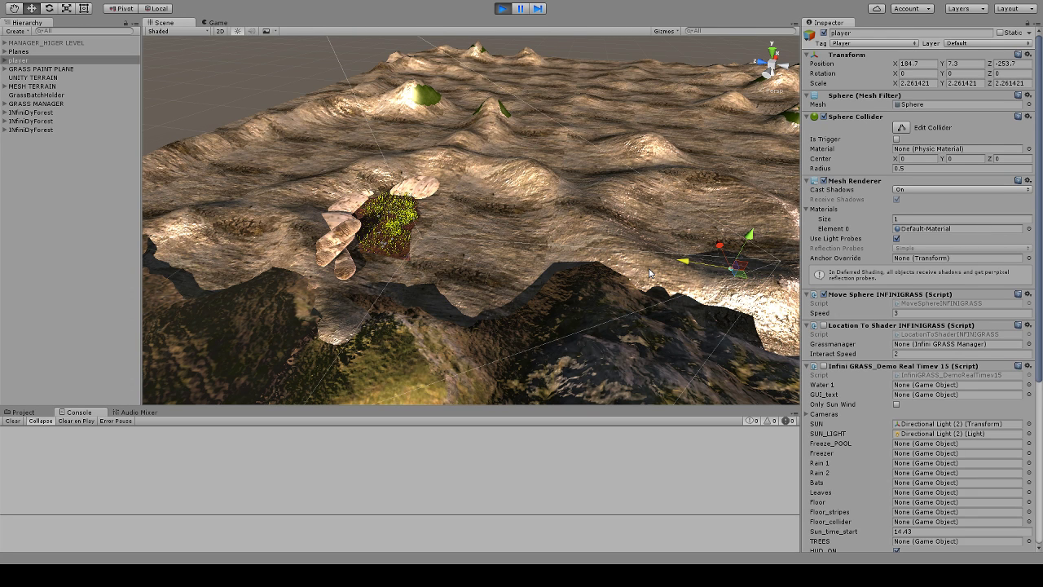
Stop play mode and regrow the painted grass in the editor from the GRASS MANAGER object
left_click(503, 9)
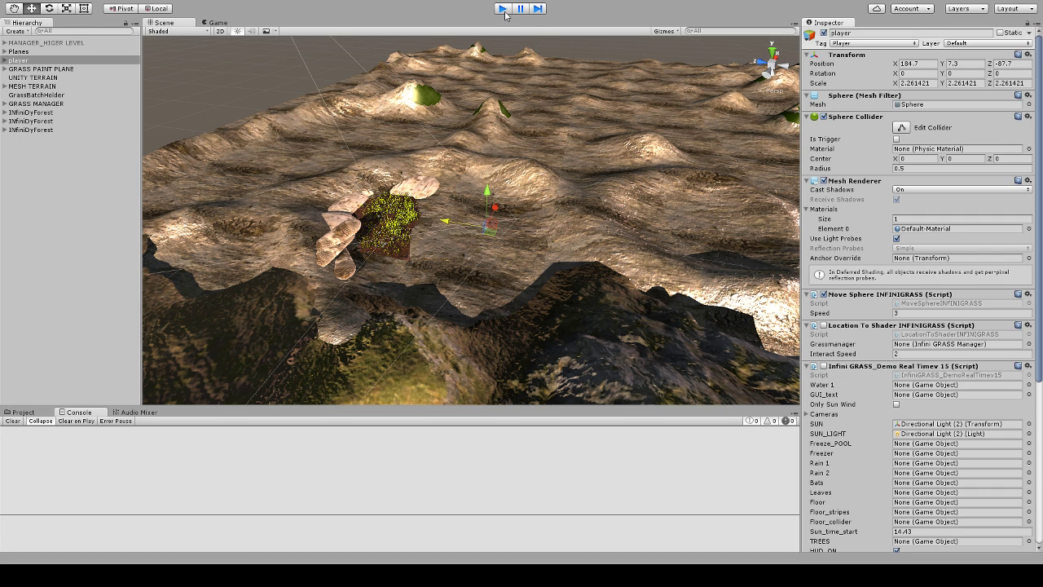
left_click(37, 103)
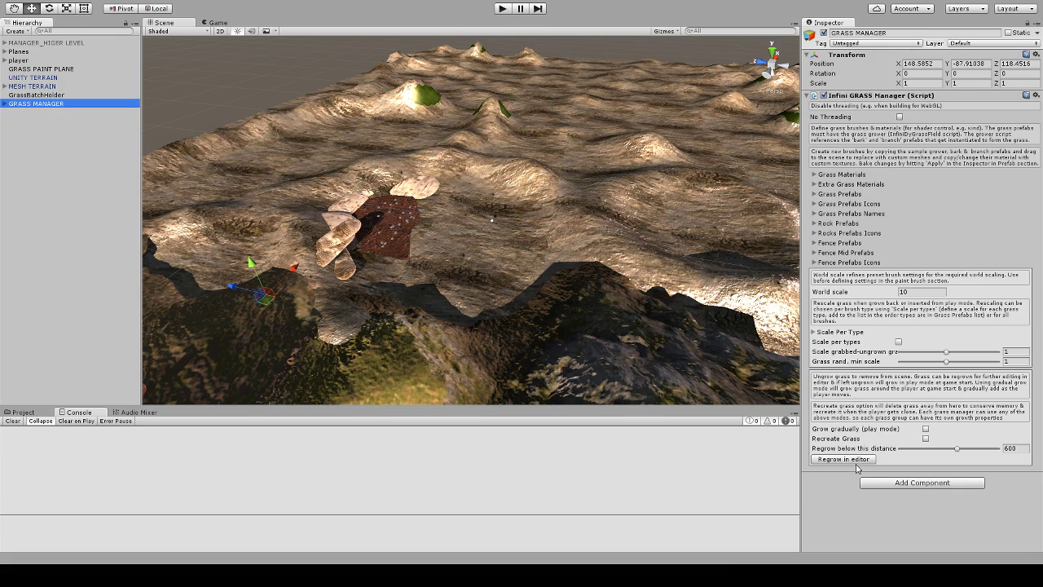
Set the close LOD distance to 196, the far LOD distance to 312 and the cut off distance to 447
scroll(856, 463, "down", 15)
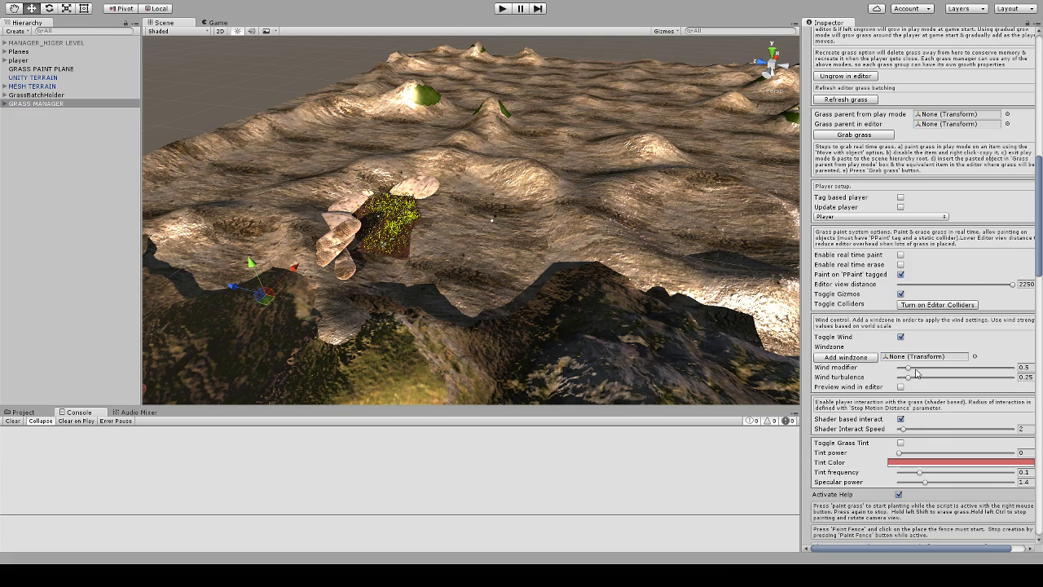
scroll(916, 370, "down", 12)
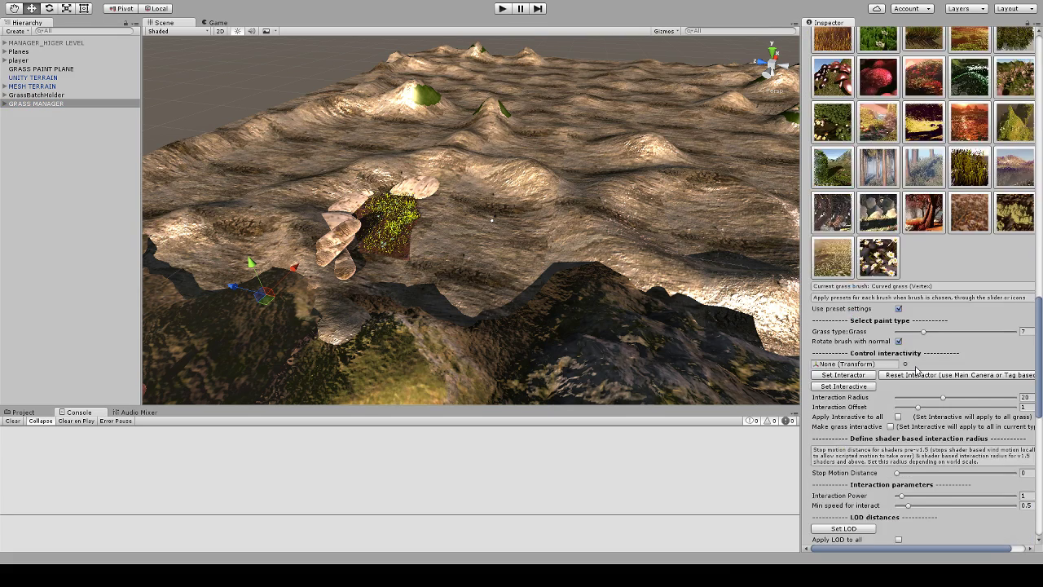
scroll(916, 350, "down", 2)
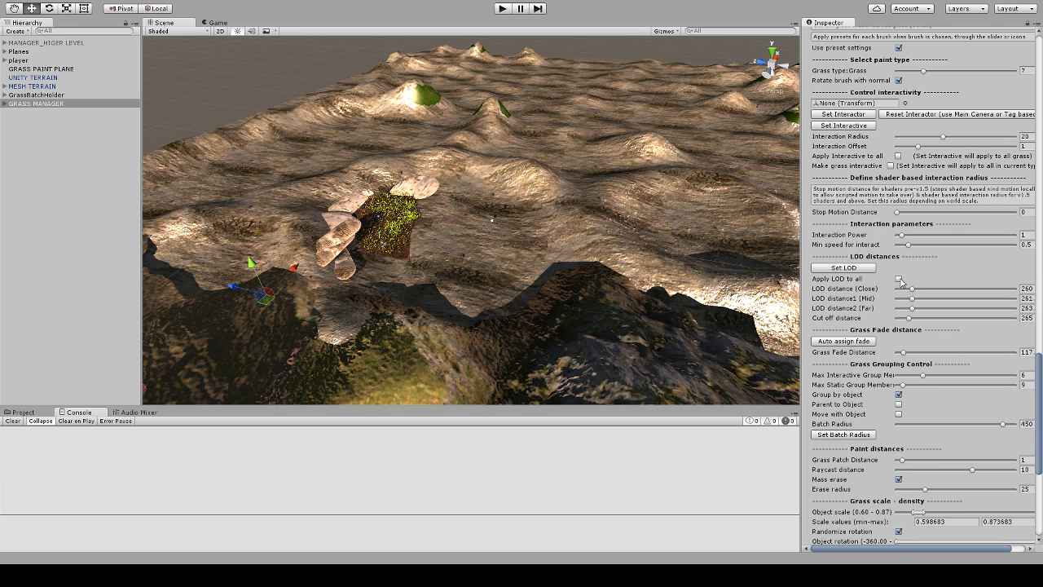
left_click_drag(913, 290, 910, 291)
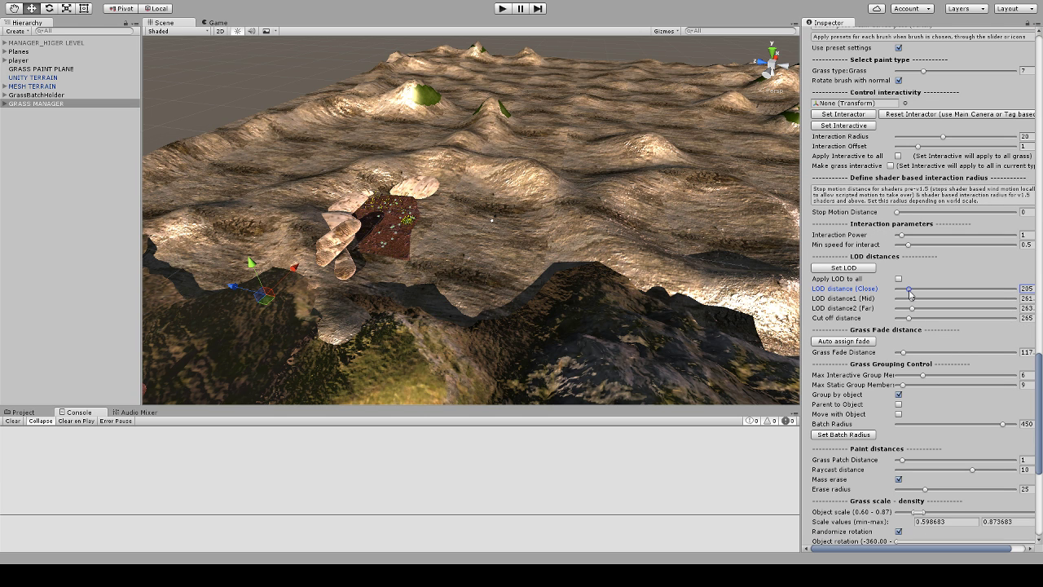
left_click_drag(801, 262, 787, 262)
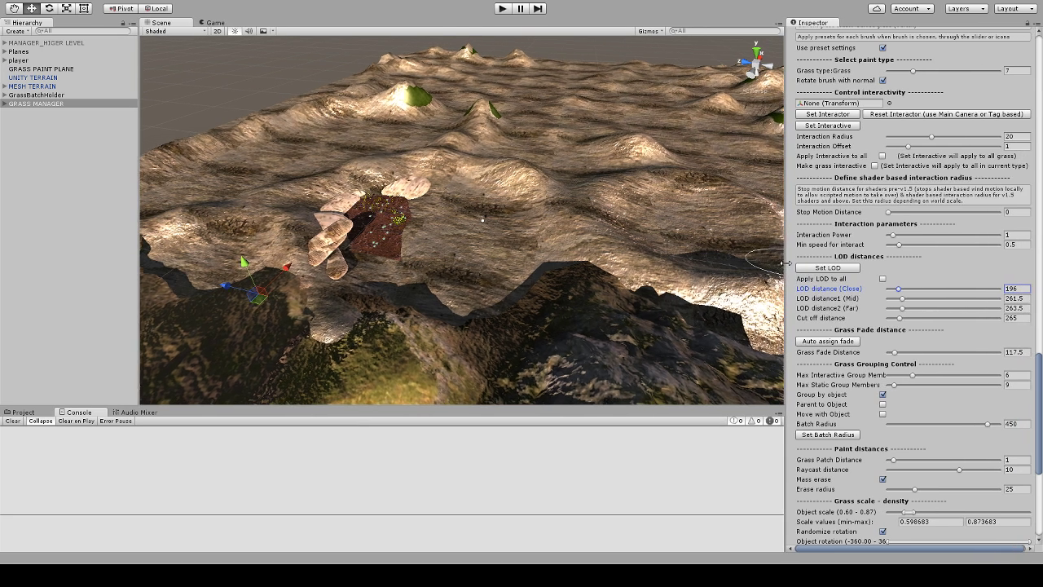
left_click(901, 320)
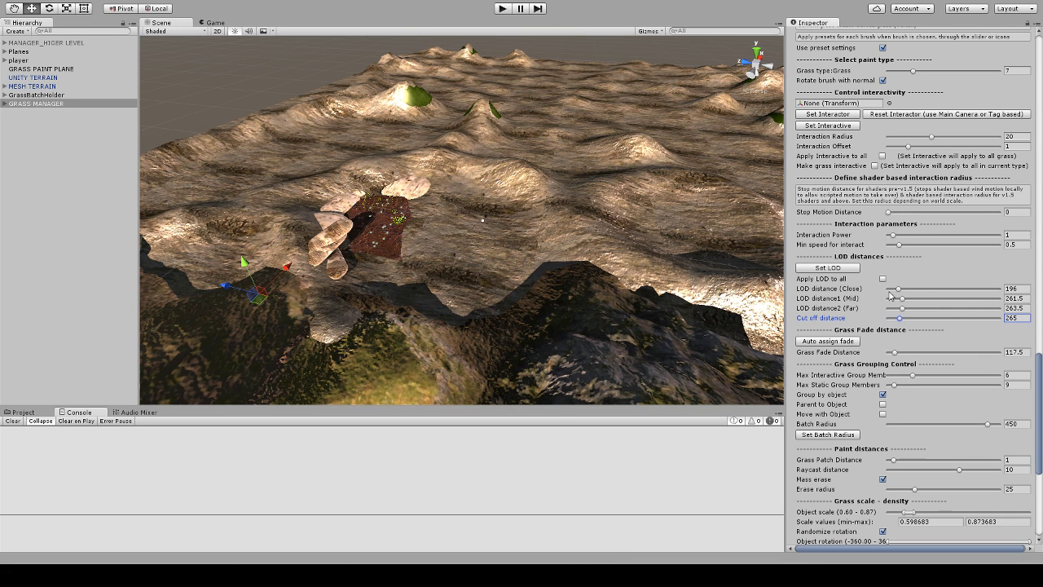
left_click_drag(903, 321, 913, 321)
left_click(902, 309)
Inspect the grass on the plane up close and set the grass fade distance to 0
scroll(469, 249, "up", 3)
left_click_drag(469, 249, 507, 257, "alt")
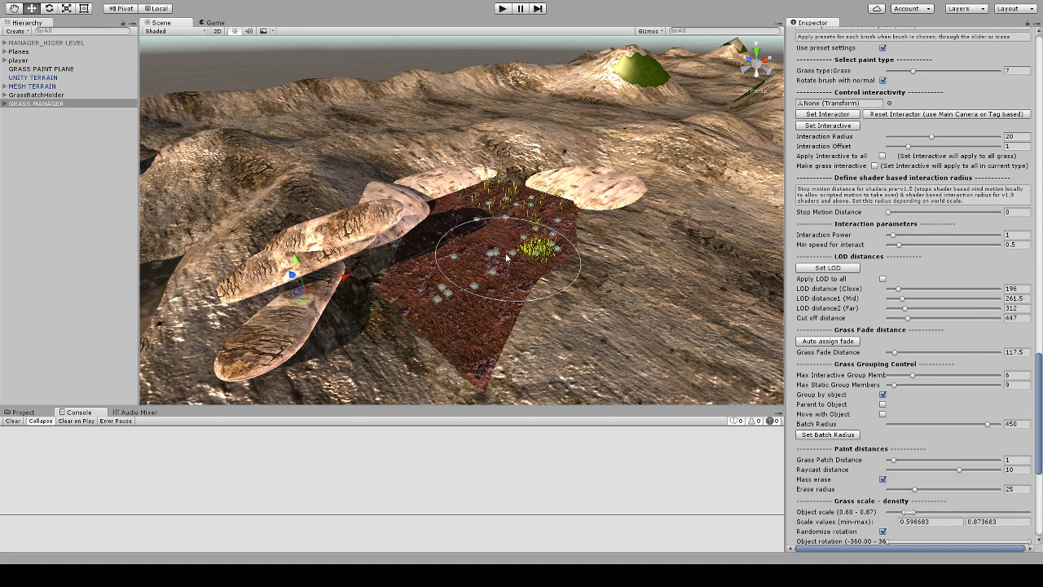
scroll(489, 262, "up", 4)
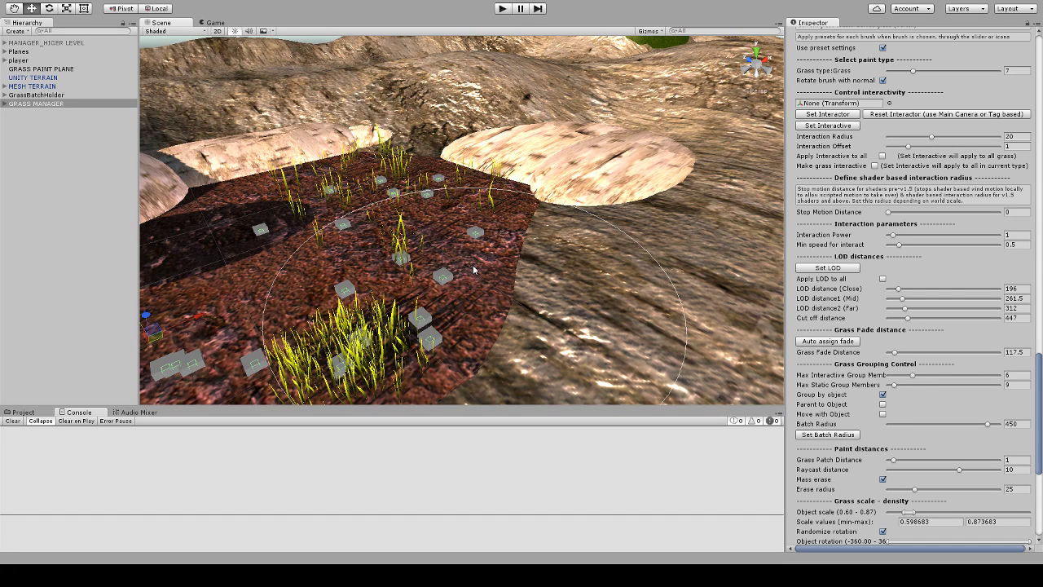
scroll(473, 264, "down", 4)
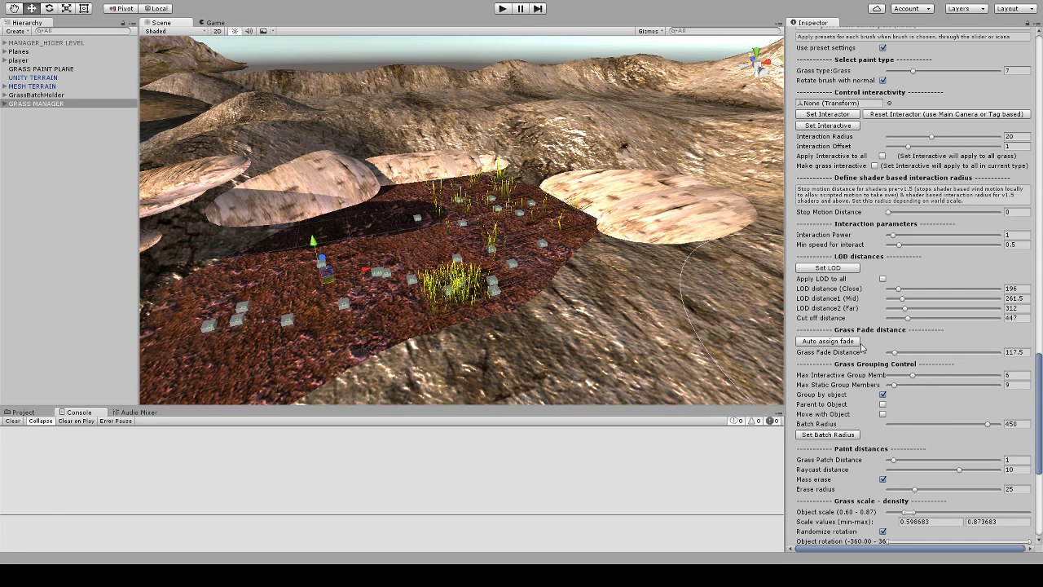
left_click_drag(890, 353, 881, 359)
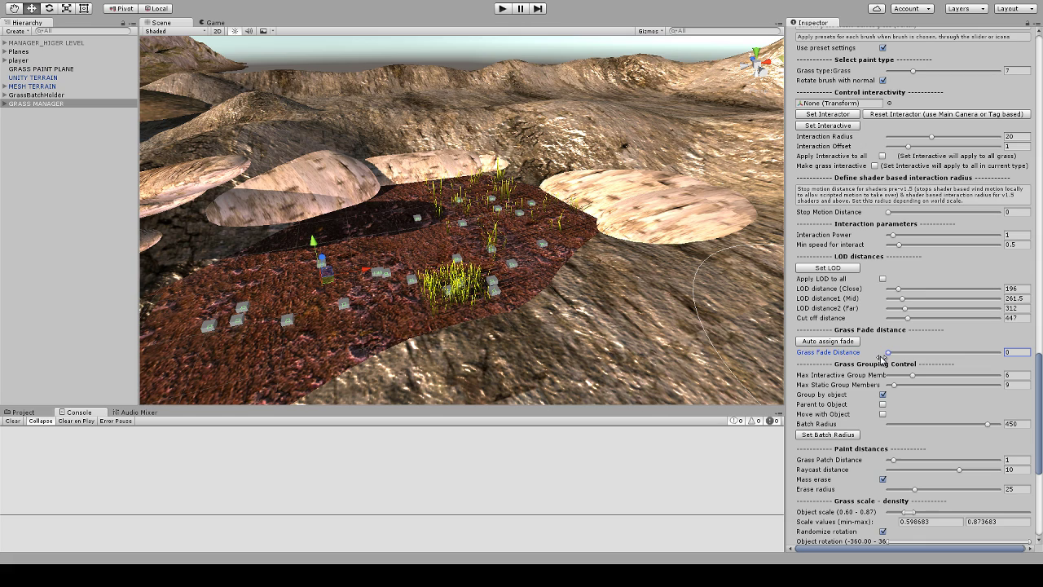
Paint a patch of Medium grass (Transparent) on the bare part of the plane and set the grass fade distance to 79
scroll(884, 342, "up", 6)
scroll(880, 293, "up", 4)
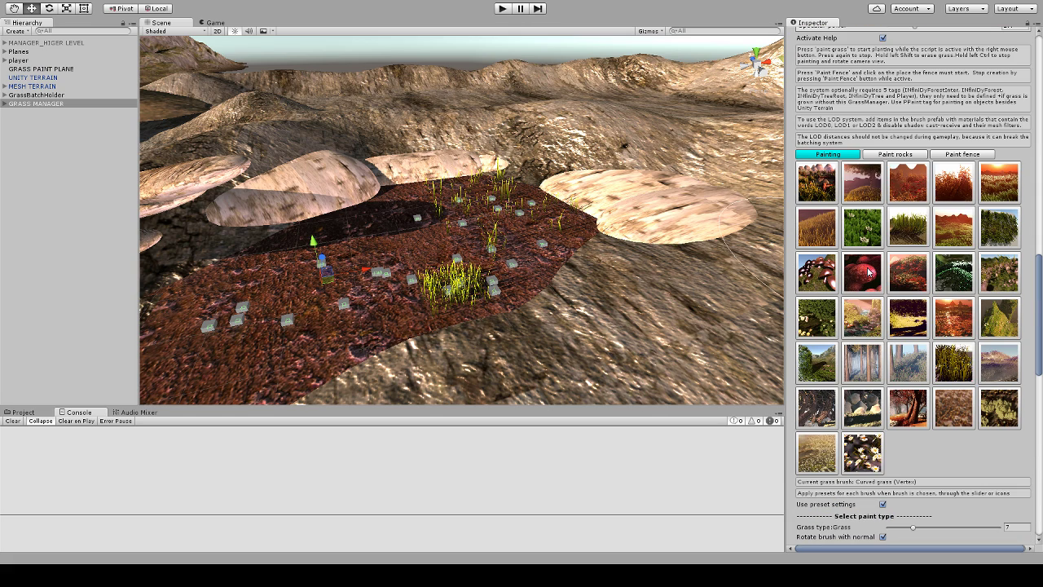
left_click(817, 183)
right_click(320, 308)
mouse_move(320, 308)
right_mouse_down("ctrl")
mouse_move(302, 304)
mouse_move(473, 270)
right_mouse_up("ctrl")
scroll(950, 395, "down", 10)
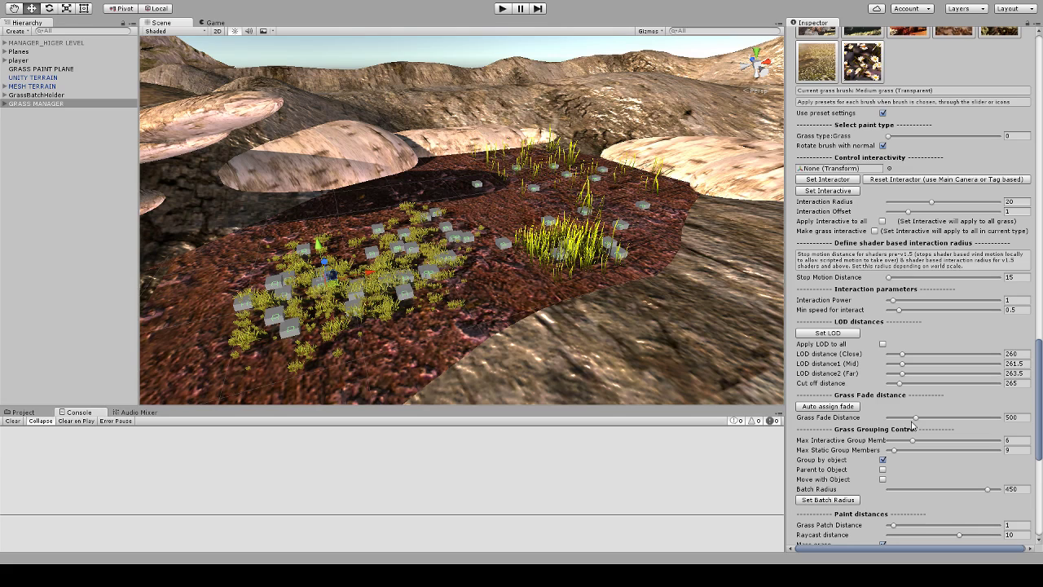
mouse_move(917, 418)
left_mouse_down()
mouse_move(882, 418)
mouse_move(896, 417)
left_mouse_up()
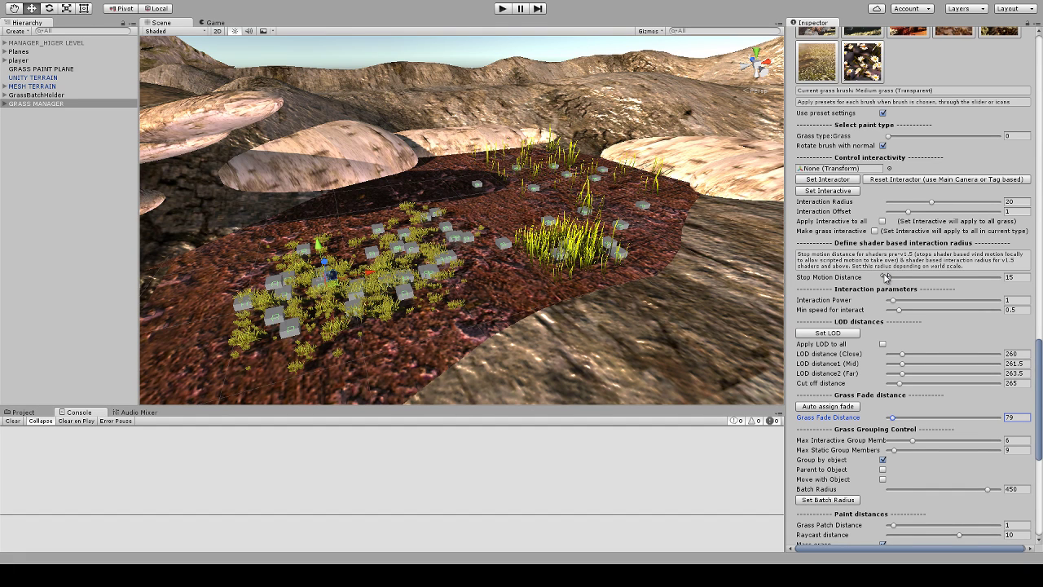
Add a windzone, preview the wind in the editor, and set the wind modifier to 0.17 and the turbulence to 0.33
left_click_drag(1040, 363, 1038, 196)
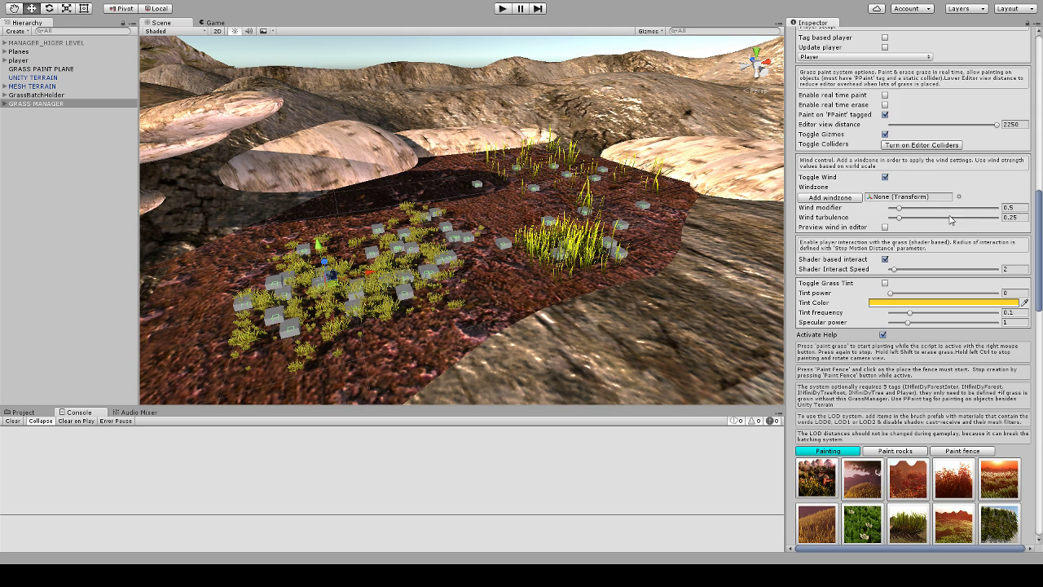
left_click(832, 198)
left_click(894, 208)
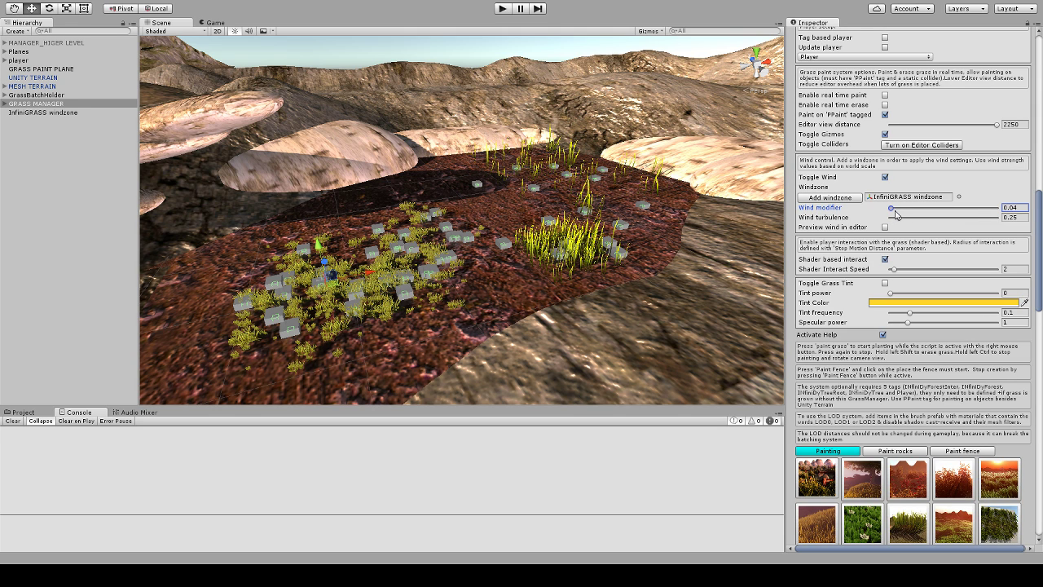
left_click(885, 227)
mouse_move(895, 210)
left_mouse_down()
mouse_move(887, 233)
mouse_move(903, 223)
mouse_move(893, 210)
left_mouse_up()
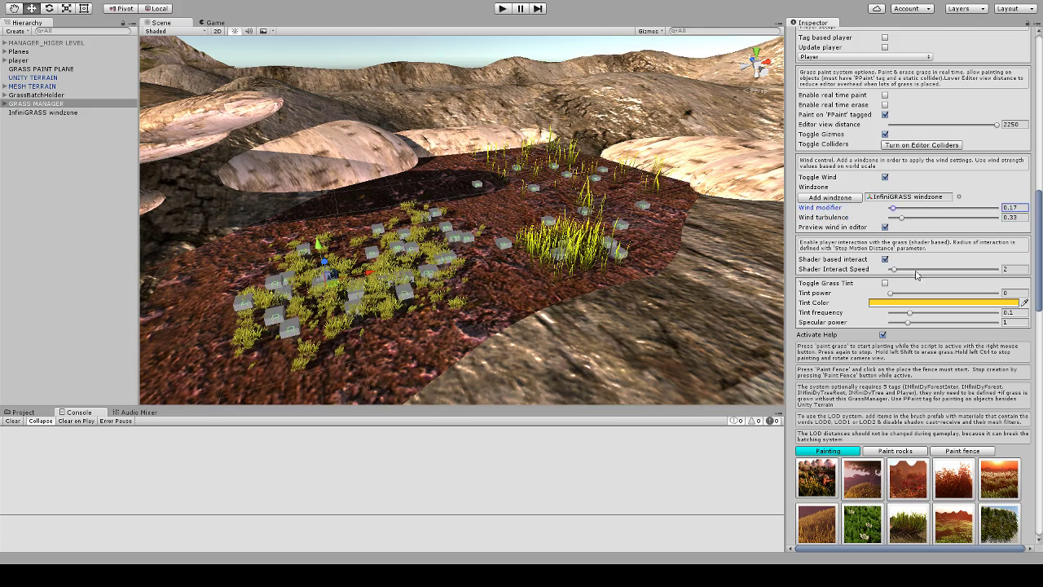
Set the stop motion distance of the shader based interaction to 5
scroll(918, 277, "down", 10)
scroll(913, 276, "down", 2)
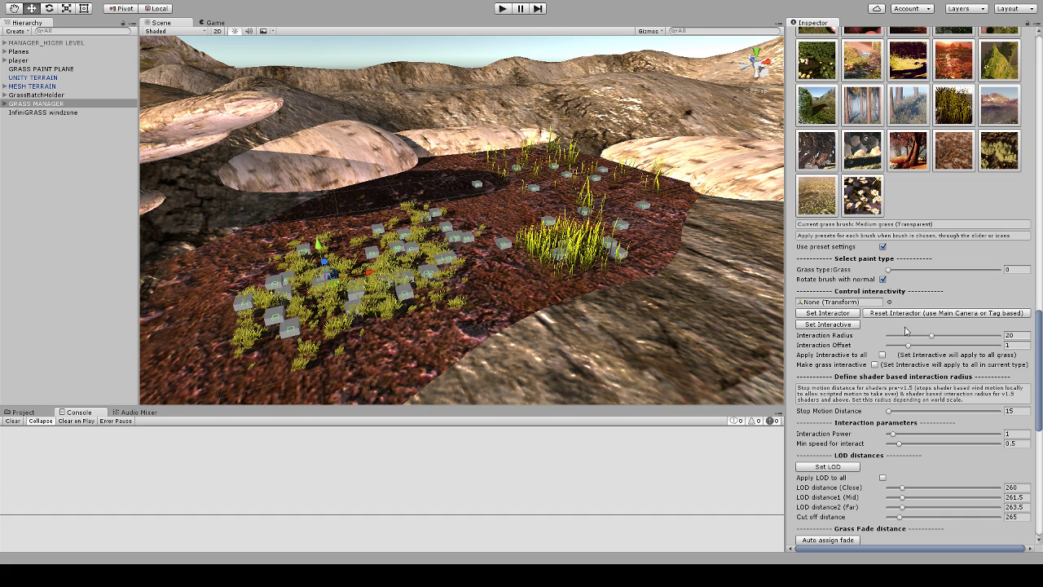
left_click(891, 414)
left_click_drag(892, 415, 891, 415)
Enter play mode and move the player sphere into the grass on the plane
left_click(502, 9)
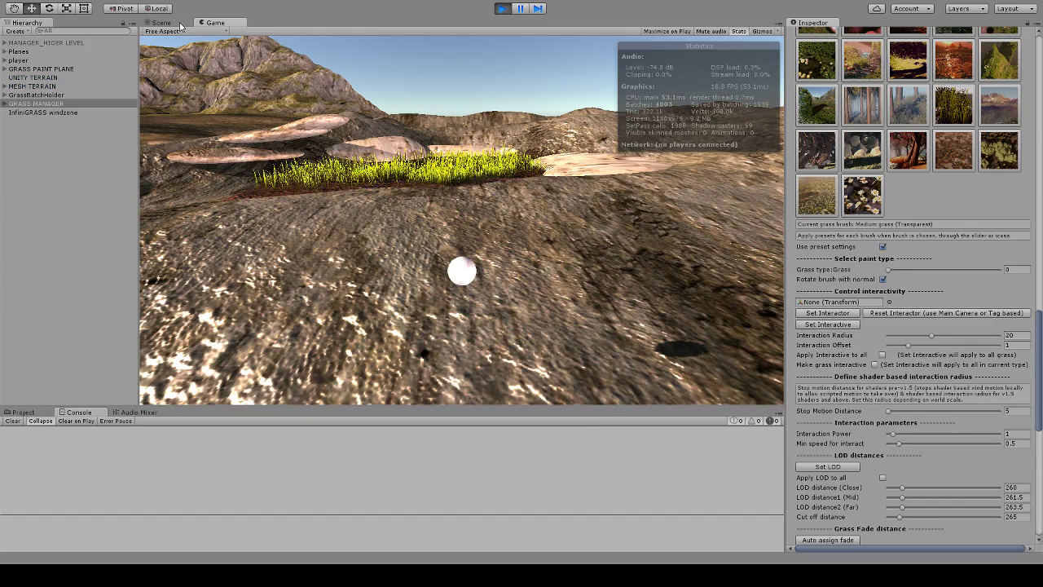
key("w")
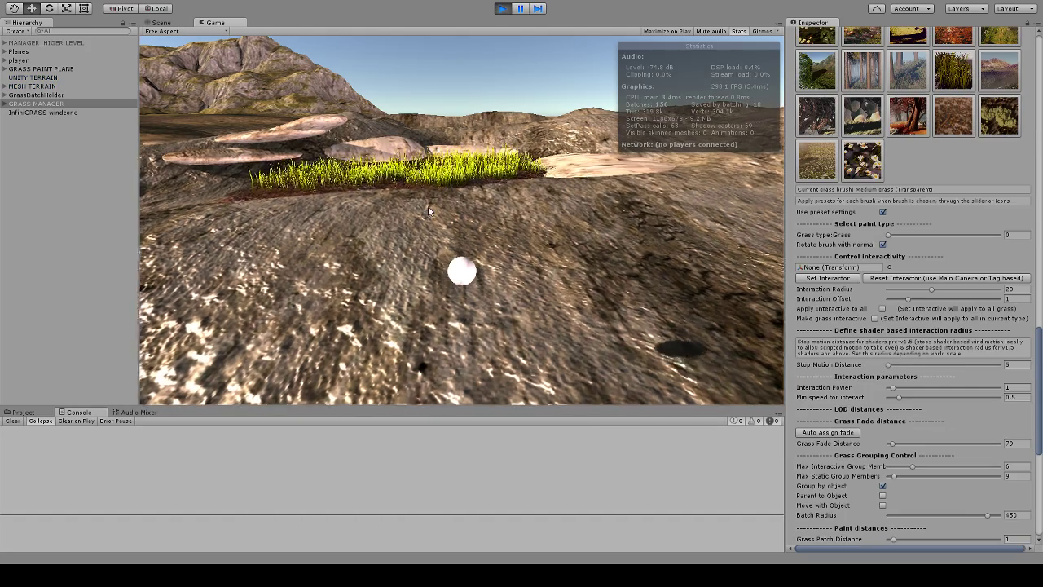
key("w")
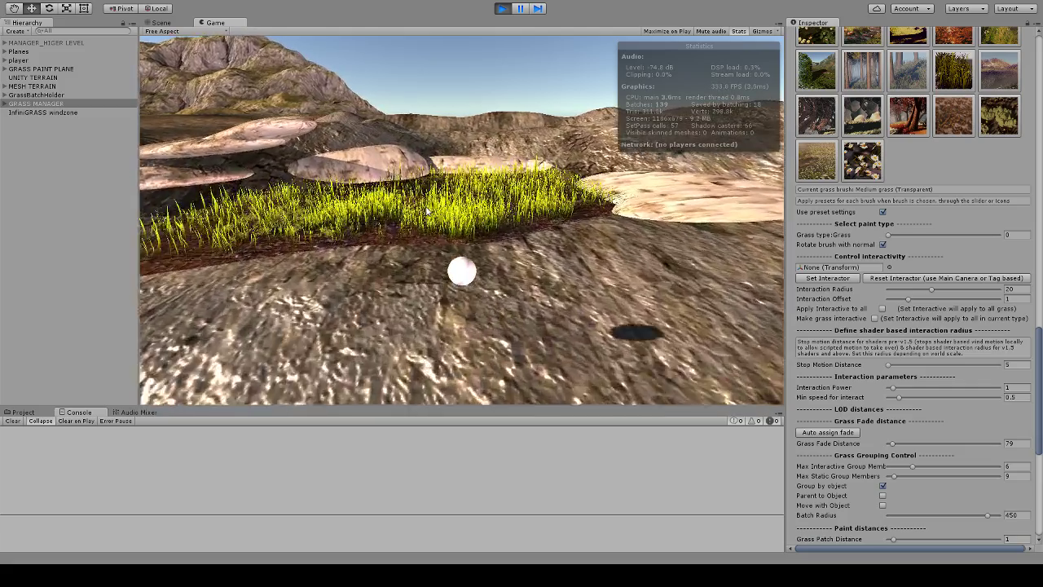
key("a")
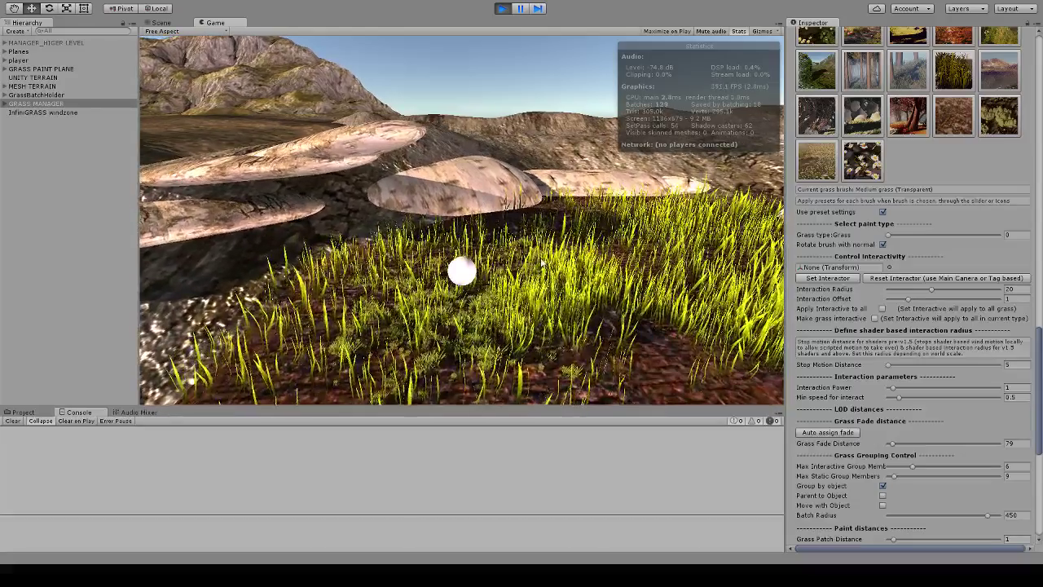
Try stop motion distances of 201 and 25 with the sphere in the grass, and settle on 3
left_click(890, 364)
left_click_drag(890, 363, 900, 364)
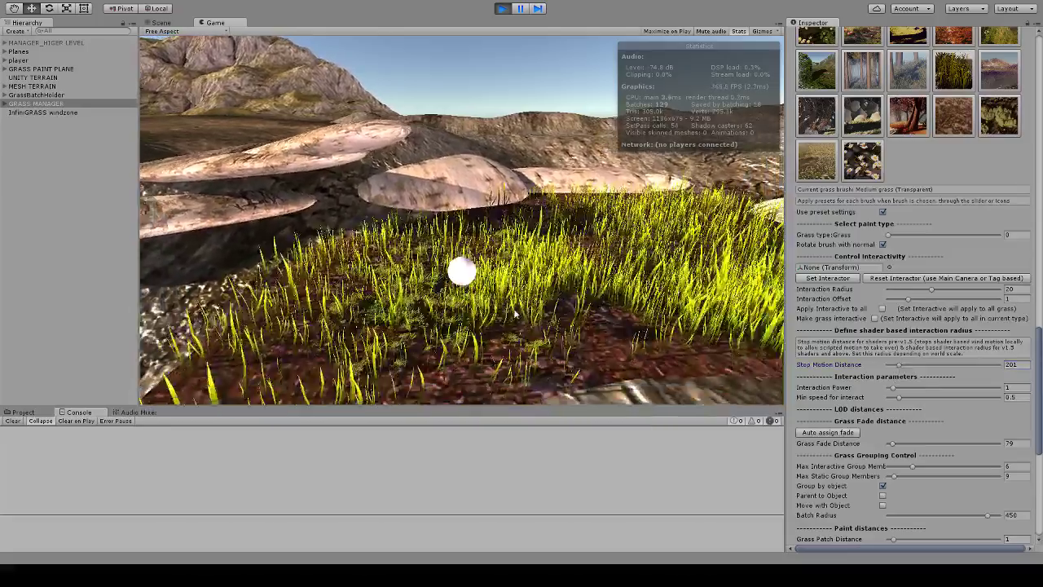
left_click_drag(900, 365, 891, 371)
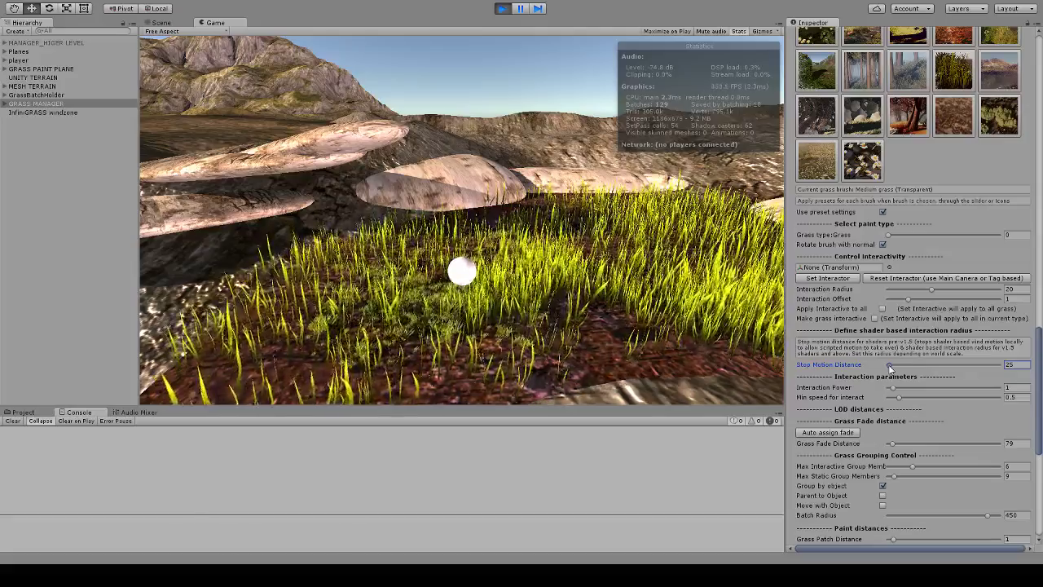
left_click(1010, 364)
type("3")
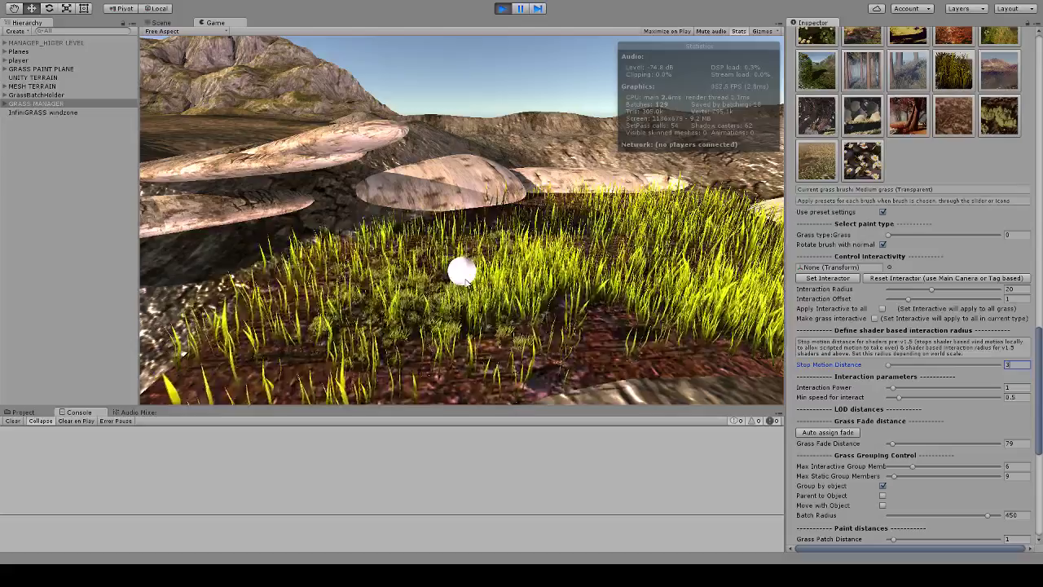
Move the player sphere back and forth through the grass to examine how the blades react to it
left_click(464, 282)
key("s")
key("w")
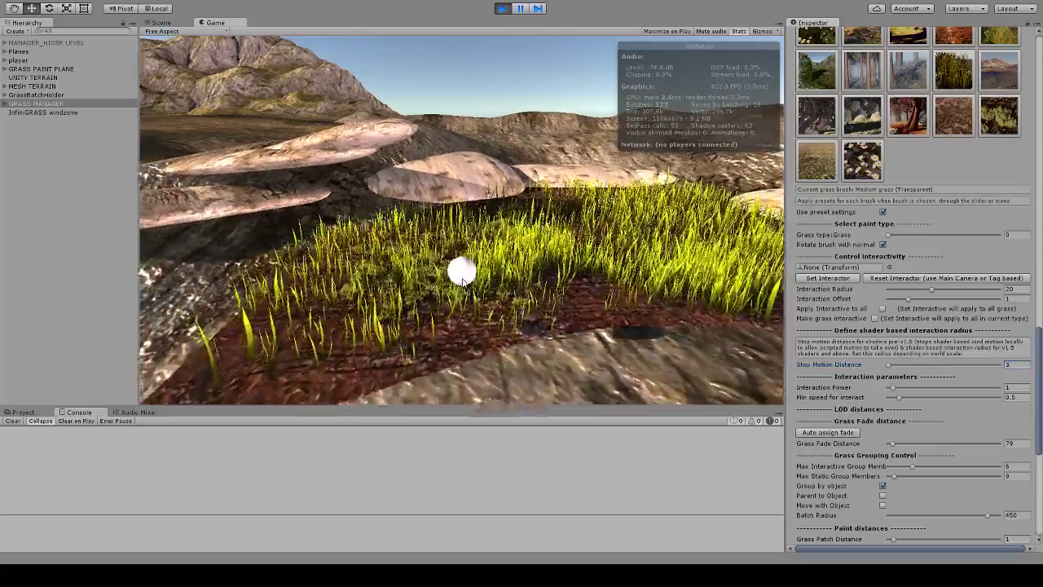
key("s")
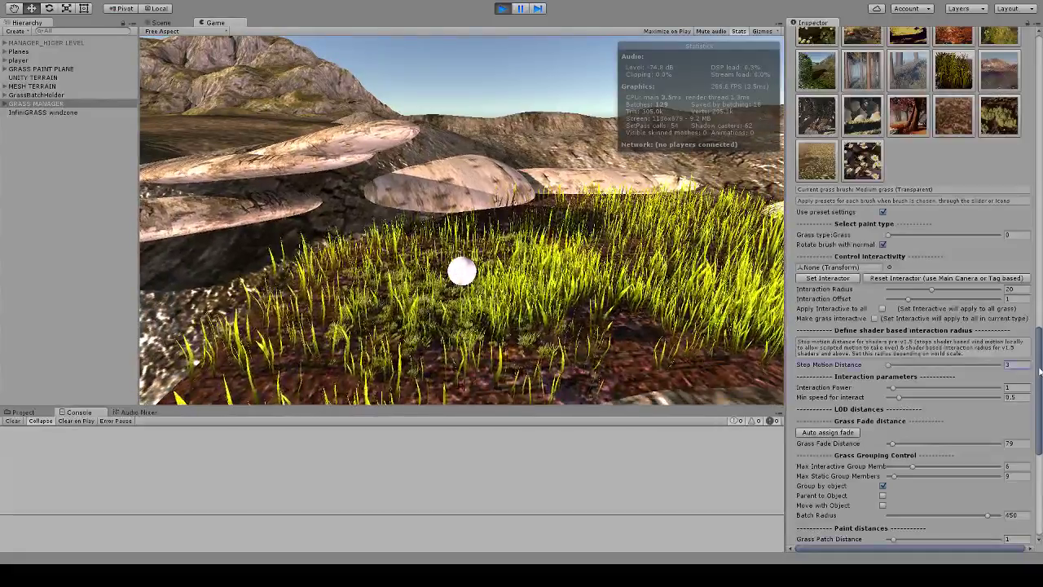
Enable the grass tint and set the tint power to 3.33
scroll(913, 285, "up", 10)
scroll(886, 343, "up", 2)
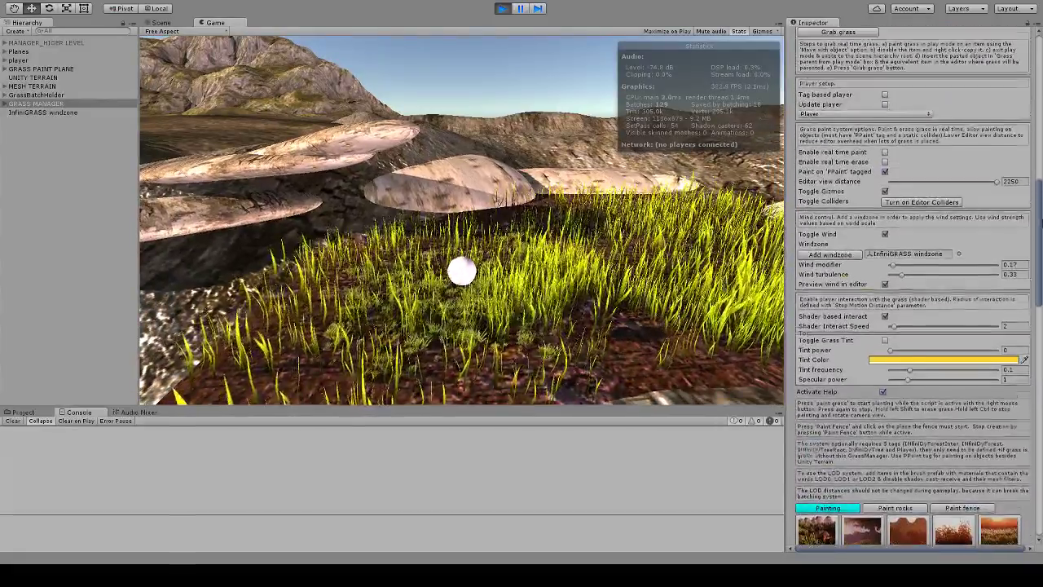
left_click(885, 340)
left_click_drag(914, 355, 950, 350)
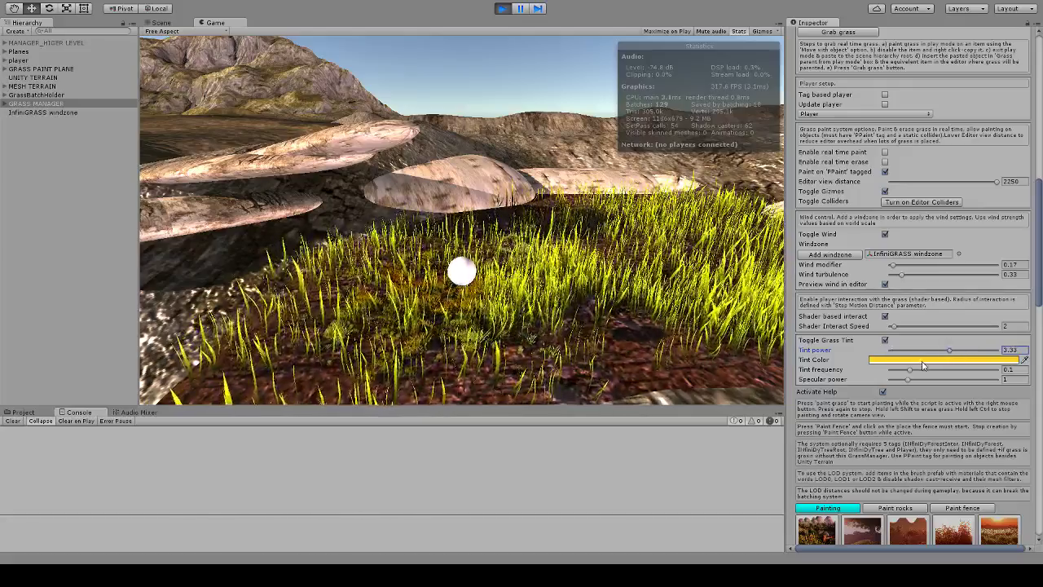
Change the tint color to a lighter yellow and set the tint frequency to 0.03
left_click_drag(479, 368, 437, 354)
left_click(524, 300)
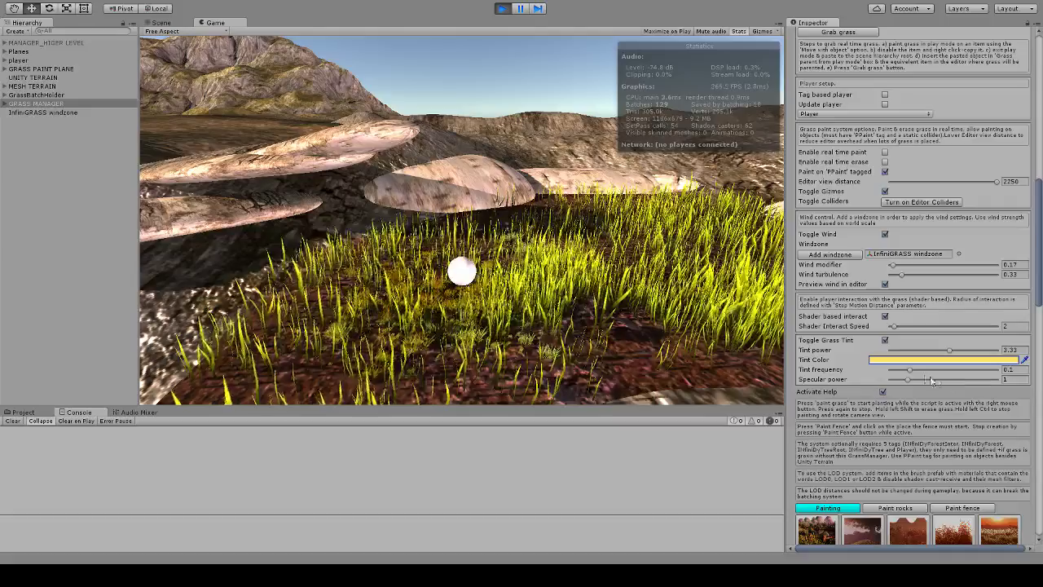
mouse_move(914, 374)
left_mouse_down()
mouse_move(942, 371)
mouse_move(897, 373)
left_mouse_up()
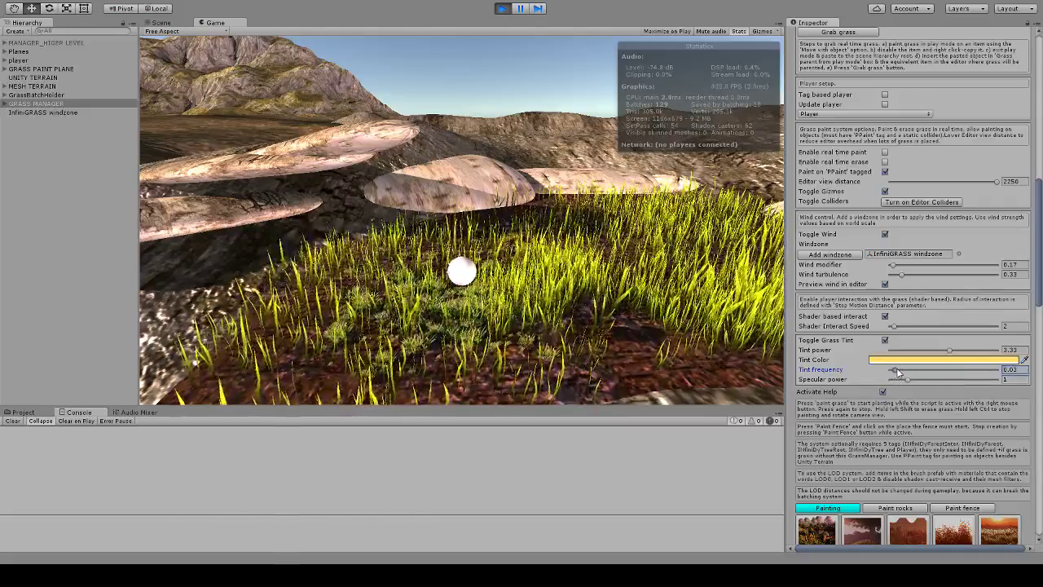